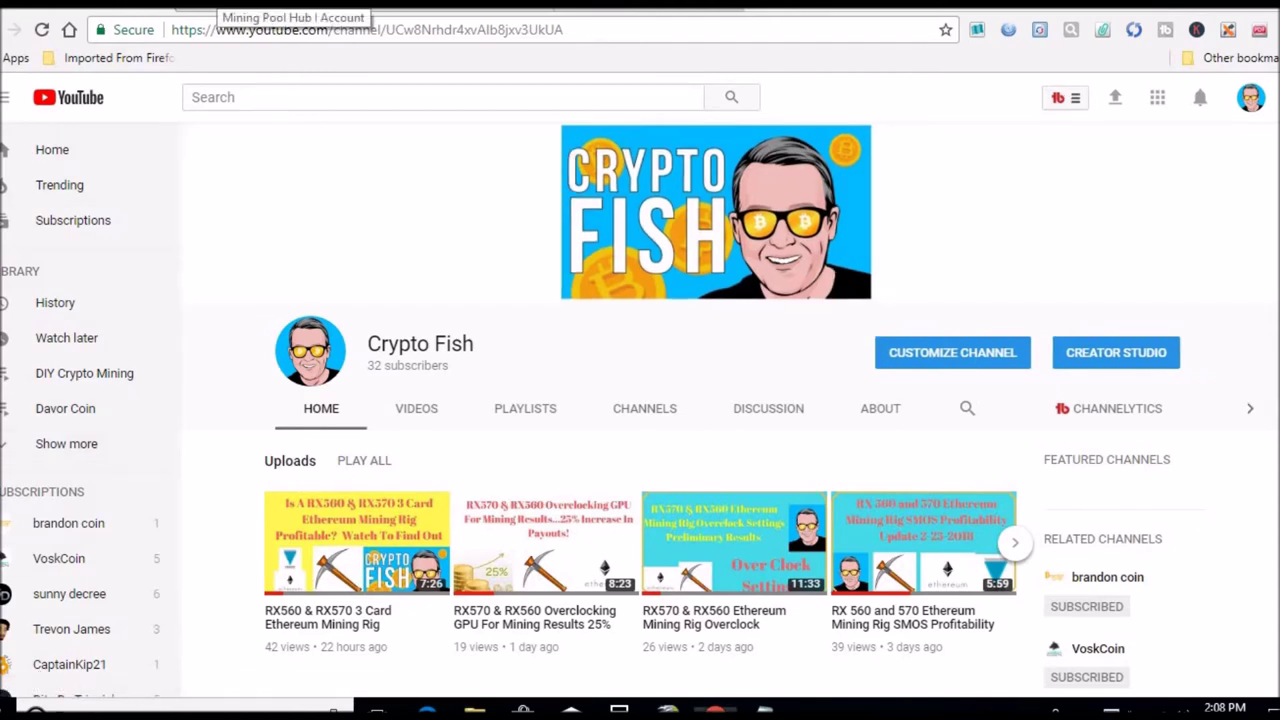
Open the Ethereum pool dashboard on Mining Pool Hub and copy the decimal part of the last-24-hours credit
click(215, 5)
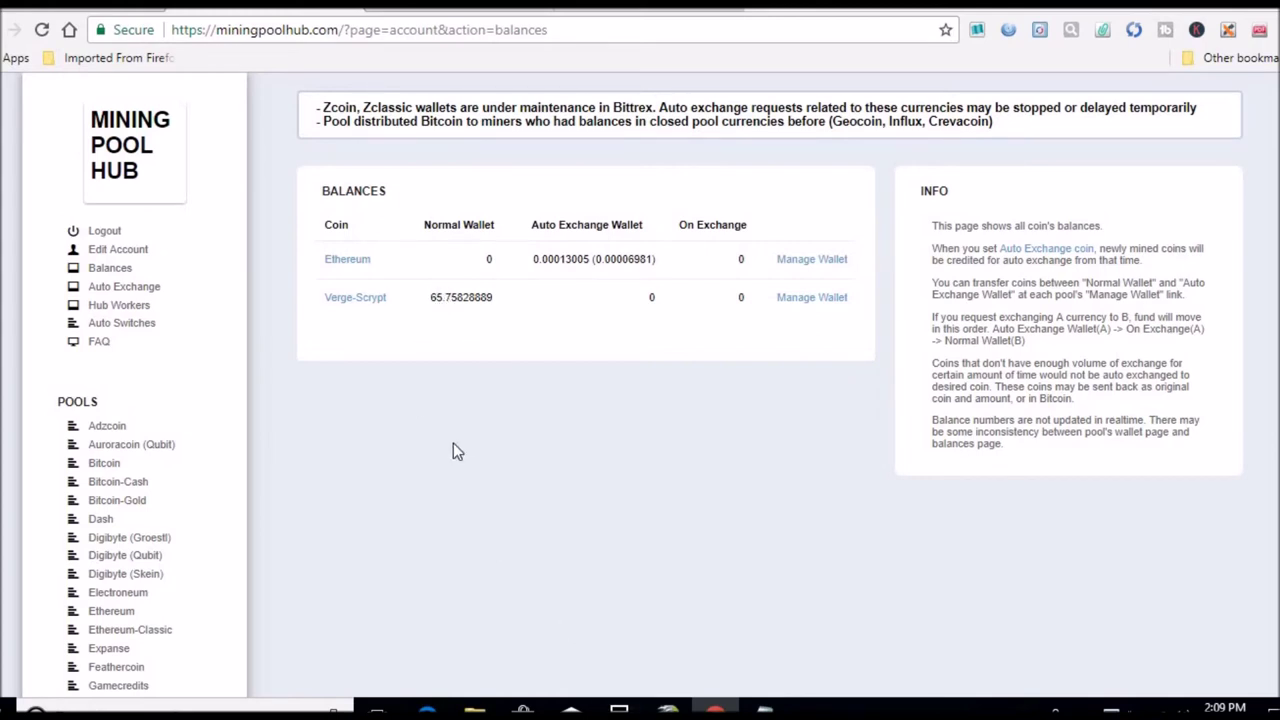
click(122, 612)
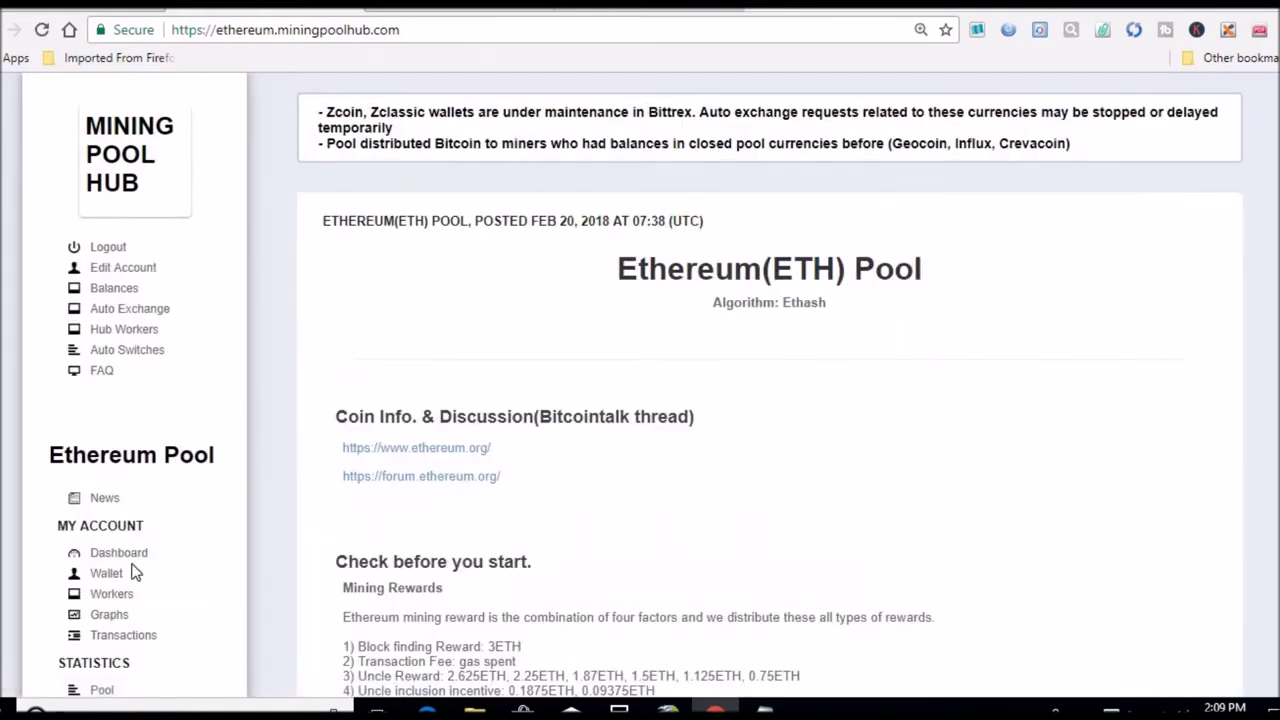
click(128, 556)
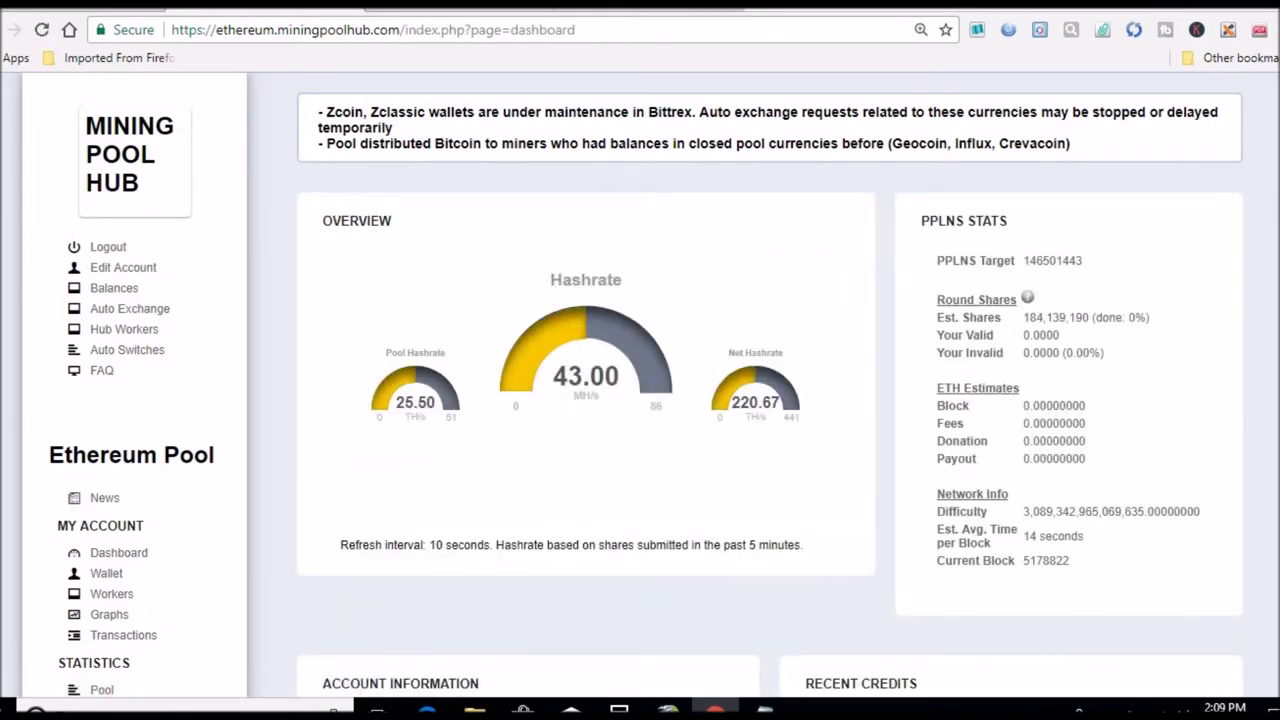
scroll(640, 400, down, 5)
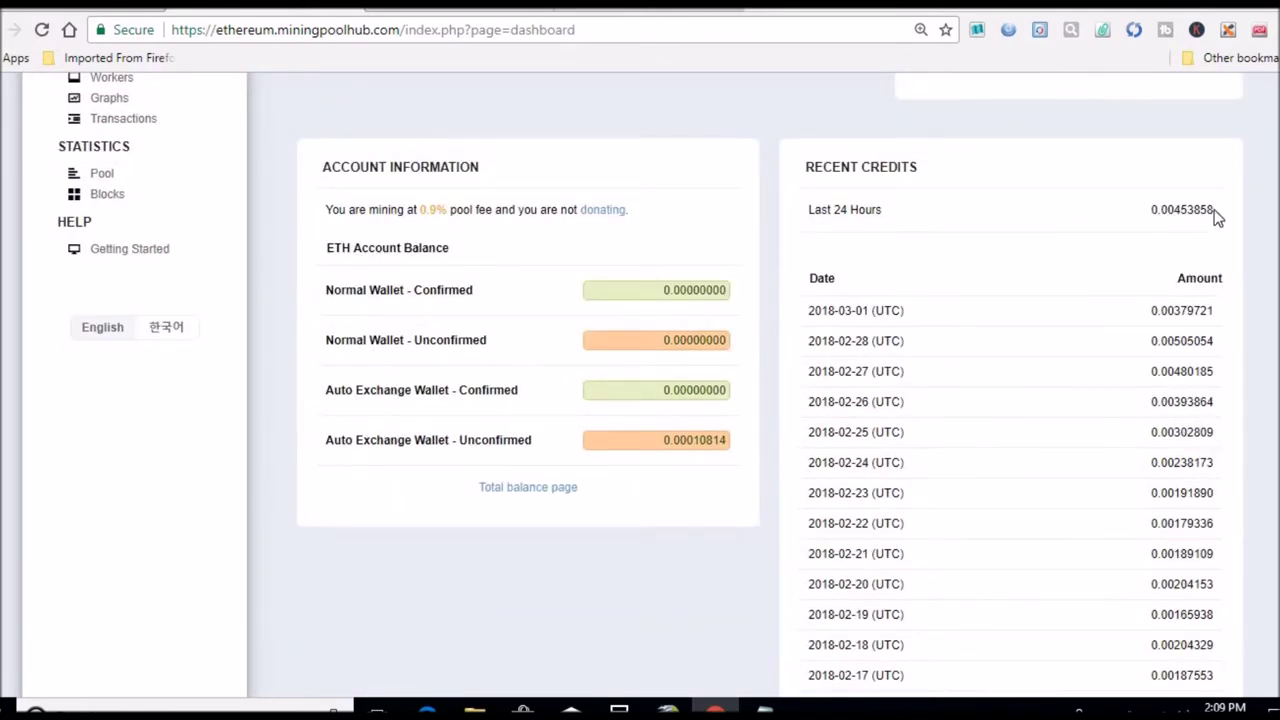
drag(1217, 218, 1161, 215)
drag(1158, 215, 1156, 215)
key(ctrl+c)
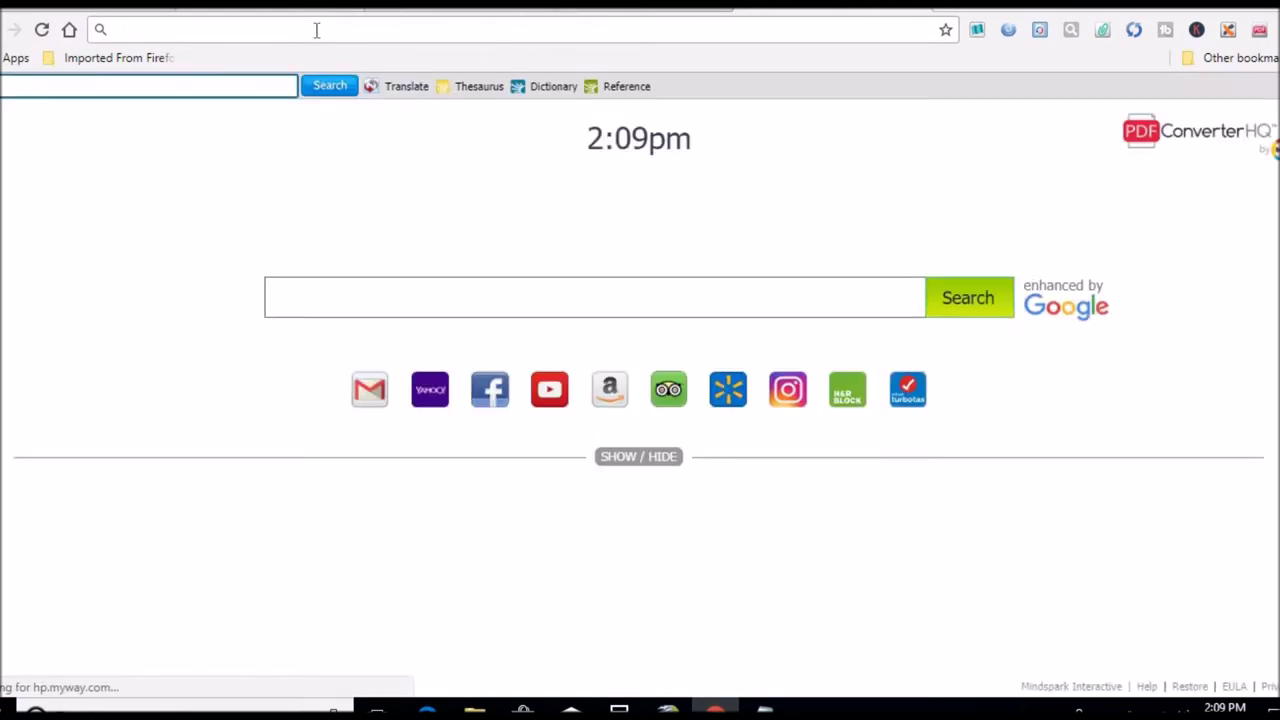
Open Currencio's ETH to USD converter and convert the copied amount of .00453858 ETH to US dollars
text(curr)
key(Return)
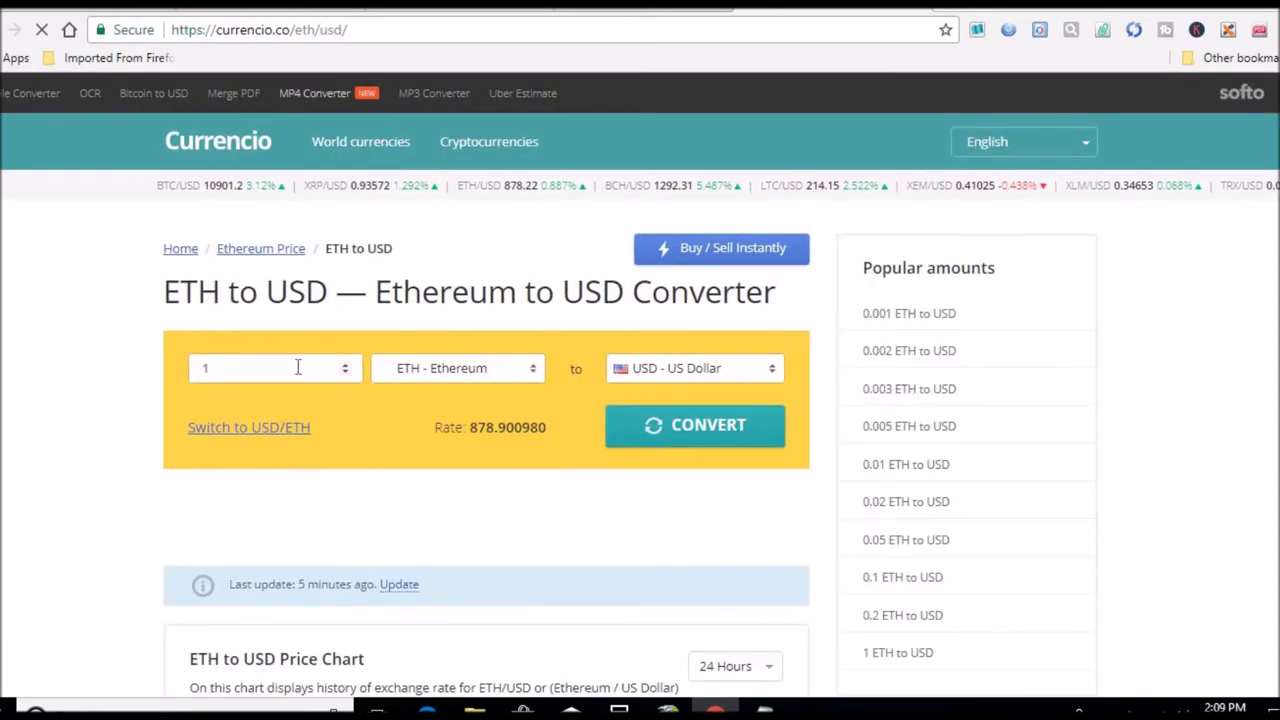
double_click(298, 367)
key(ctrl+v)
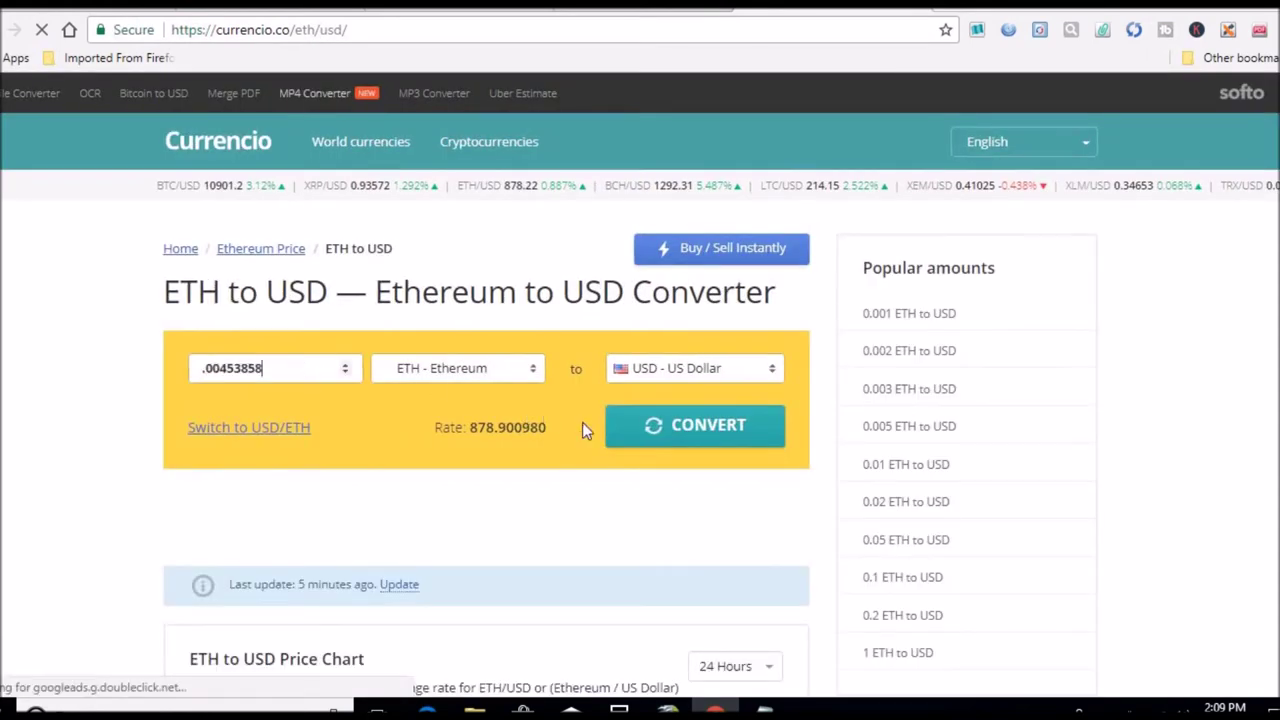
click(664, 443)
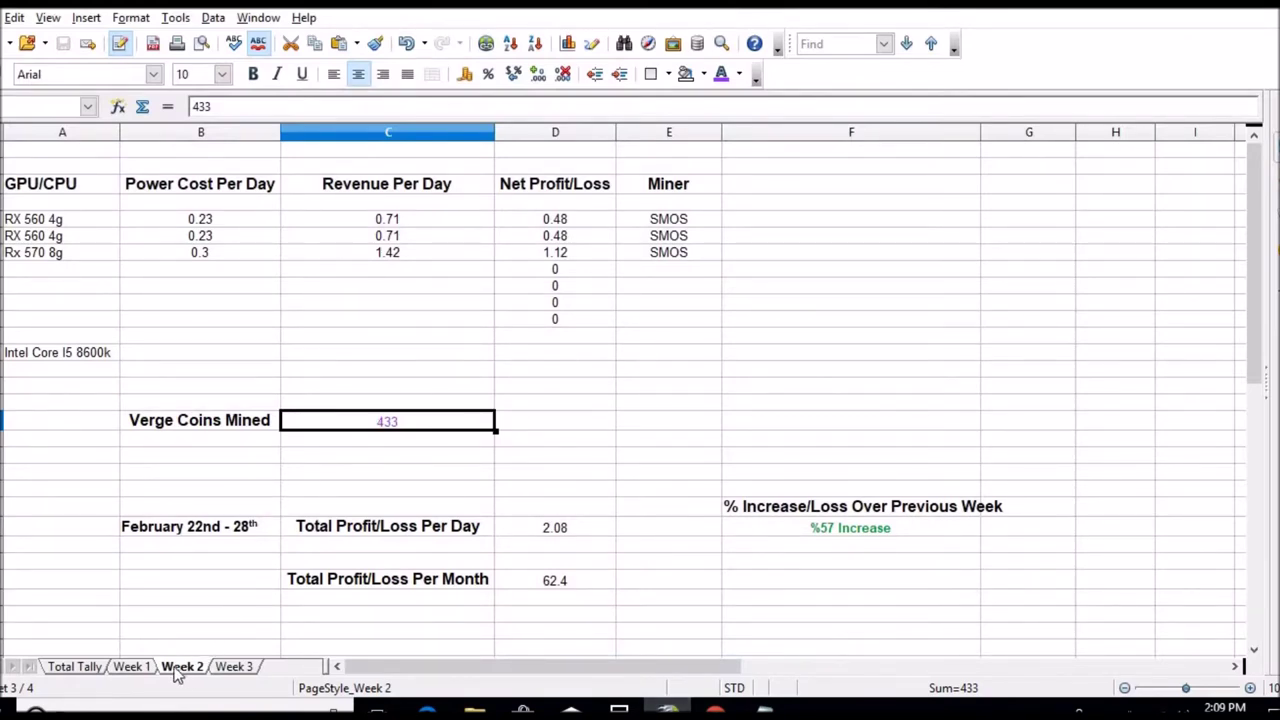
Review the Week 1 and Week 2 mining results in the spreadsheet, and bring up the Week 3 sheet
click(135, 666)
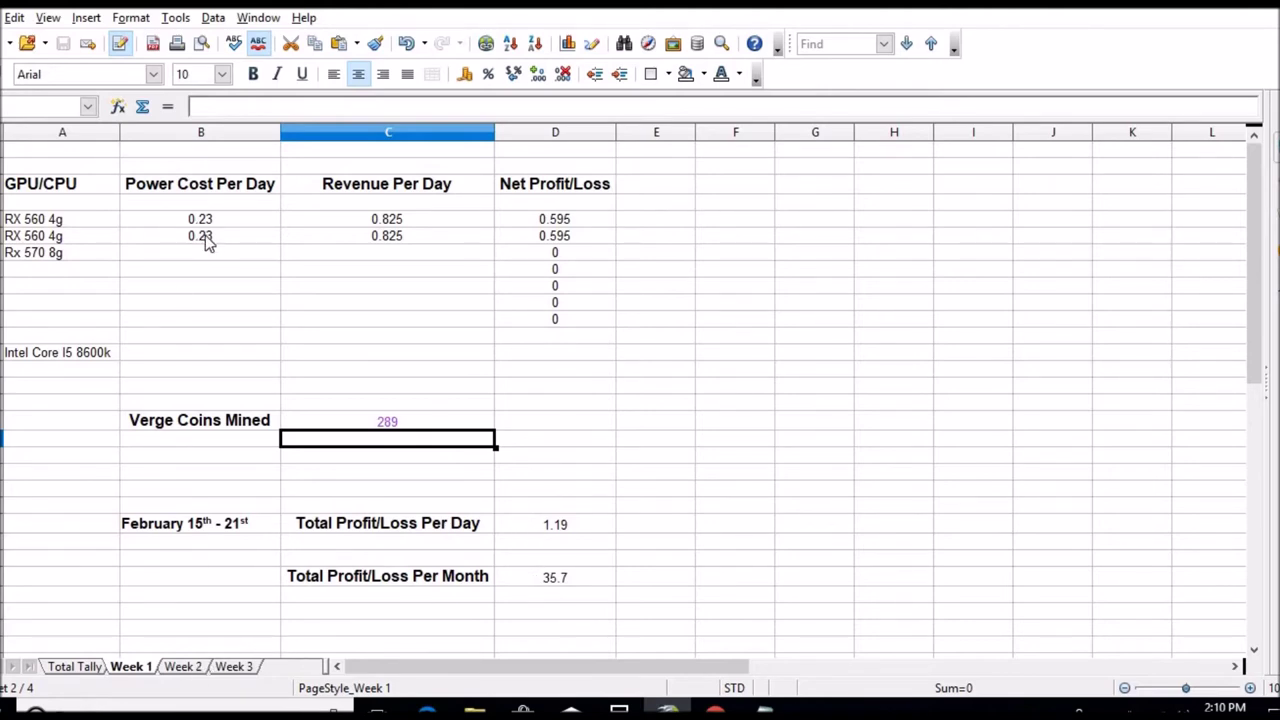
click(181, 666)
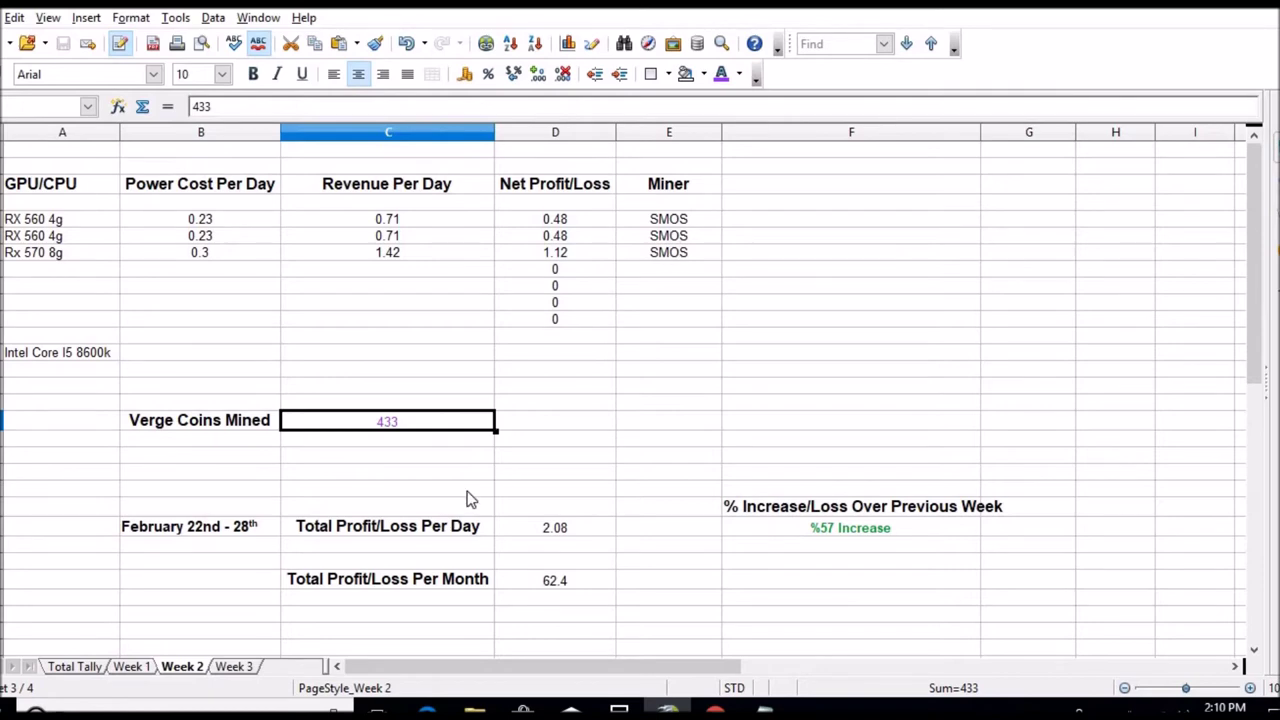
click(234, 666)
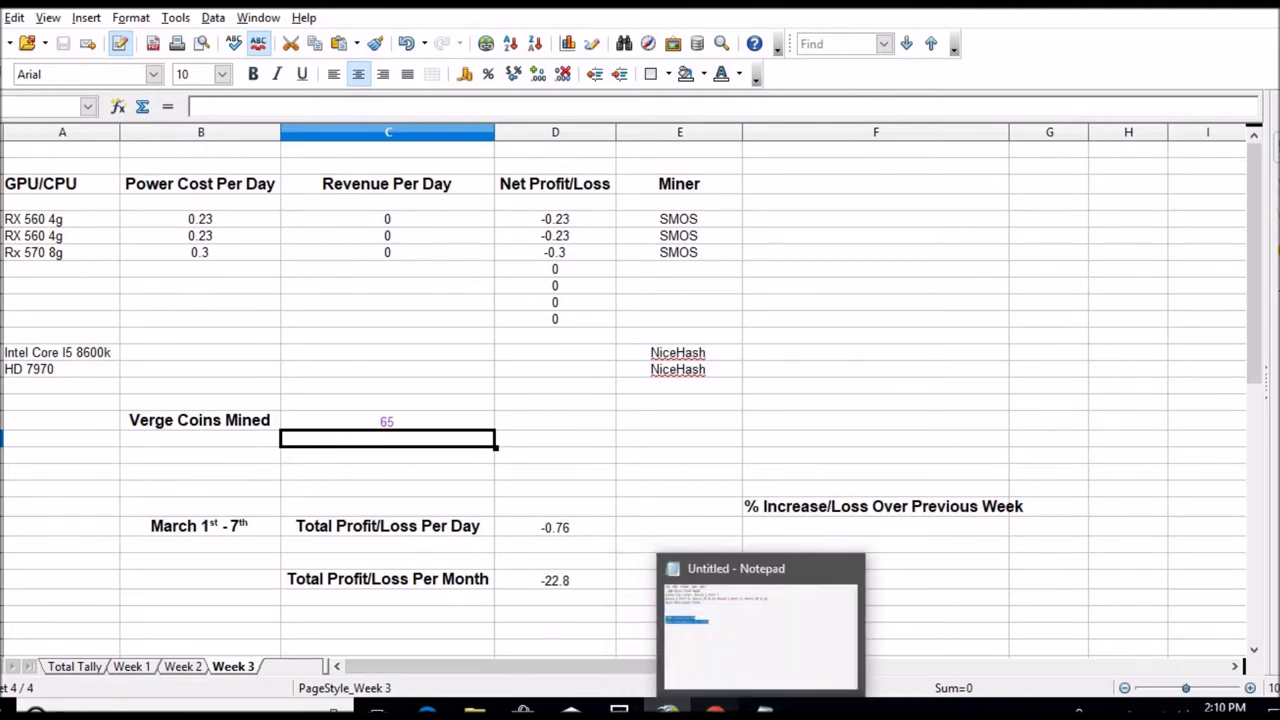
Check the converted dollar amount in the browser, and divide 3.99 by 2 in Calculator
click(714, 708)
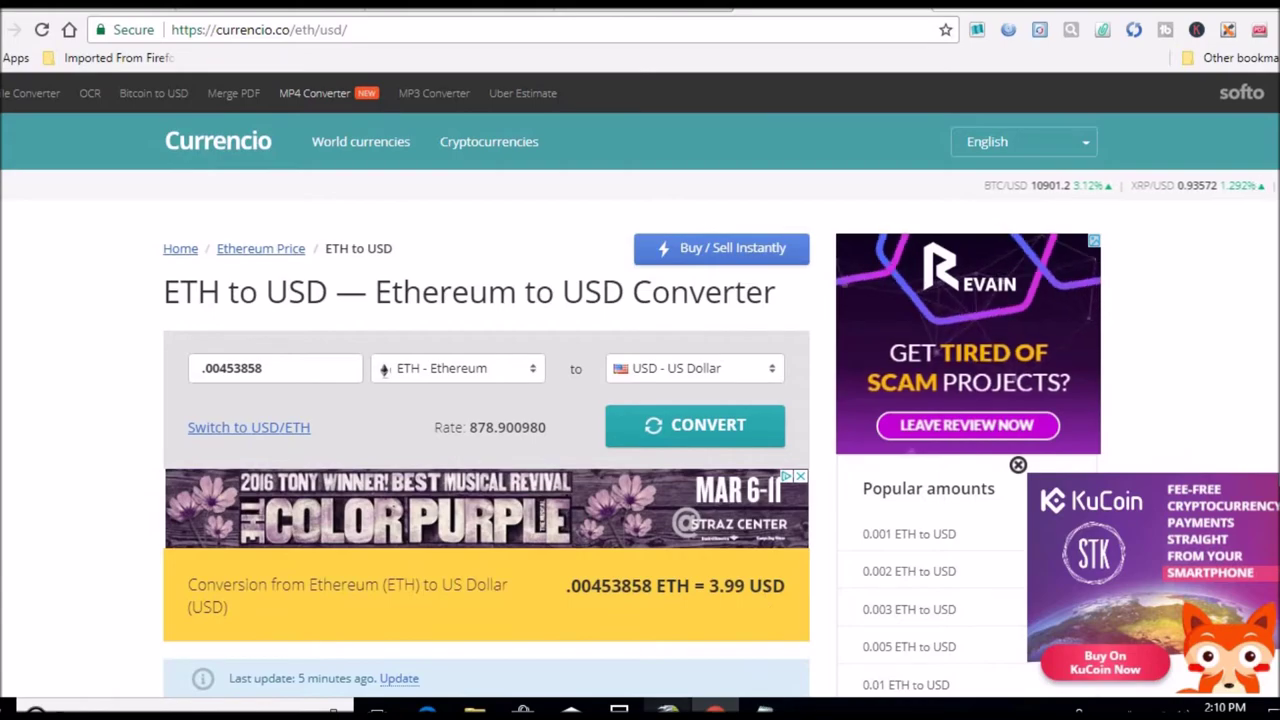
click(668, 708)
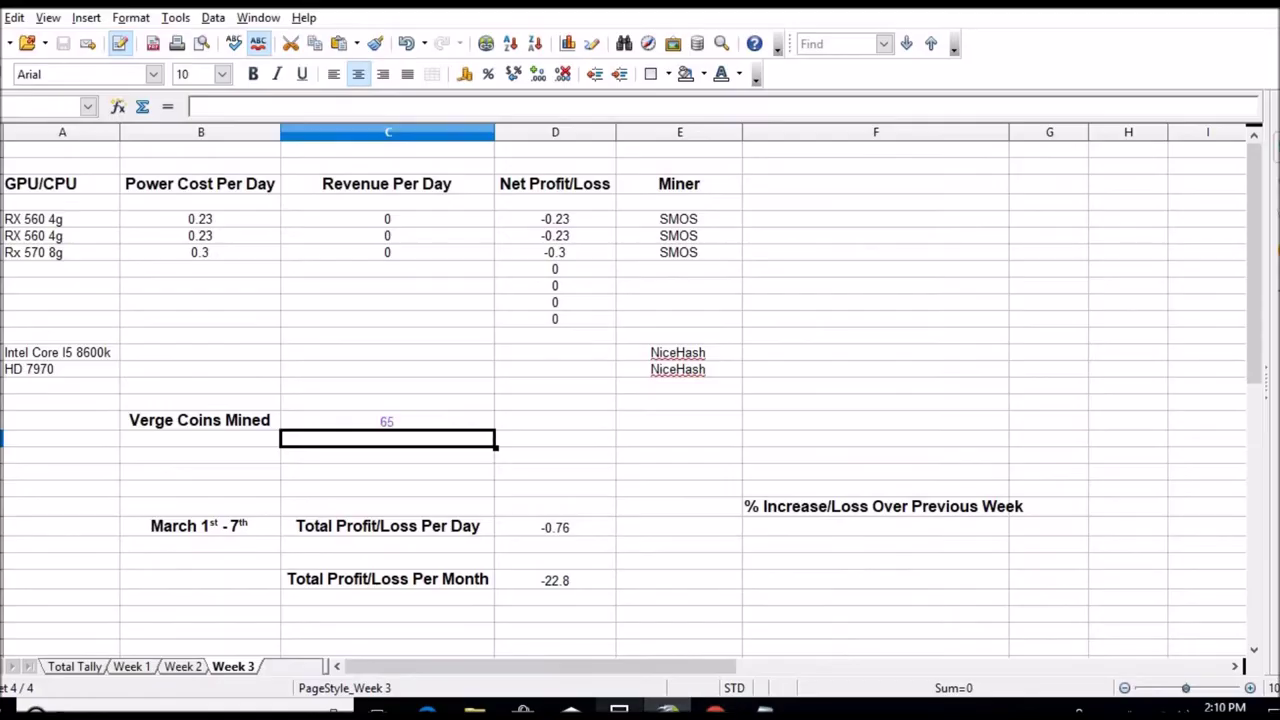
click(619, 708)
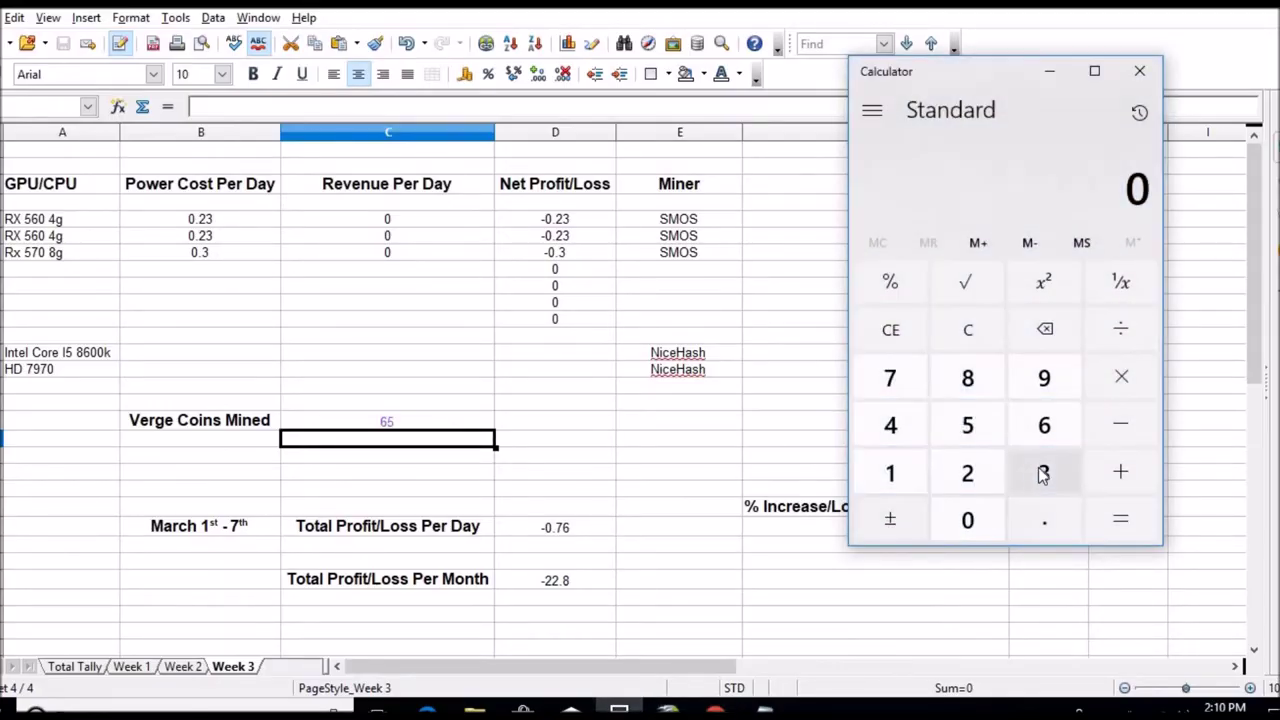
click(1044, 473)
click(1044, 520)
click(1044, 377)
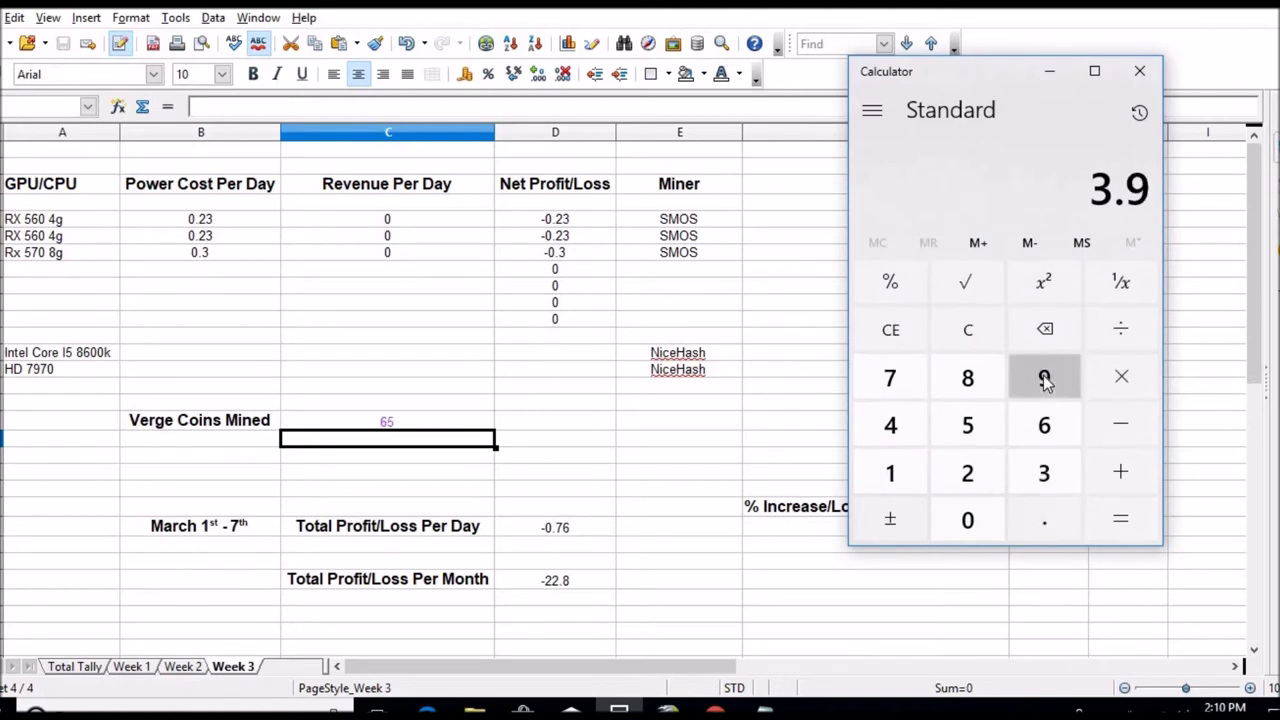
click(1044, 377)
click(1120, 329)
click(968, 472)
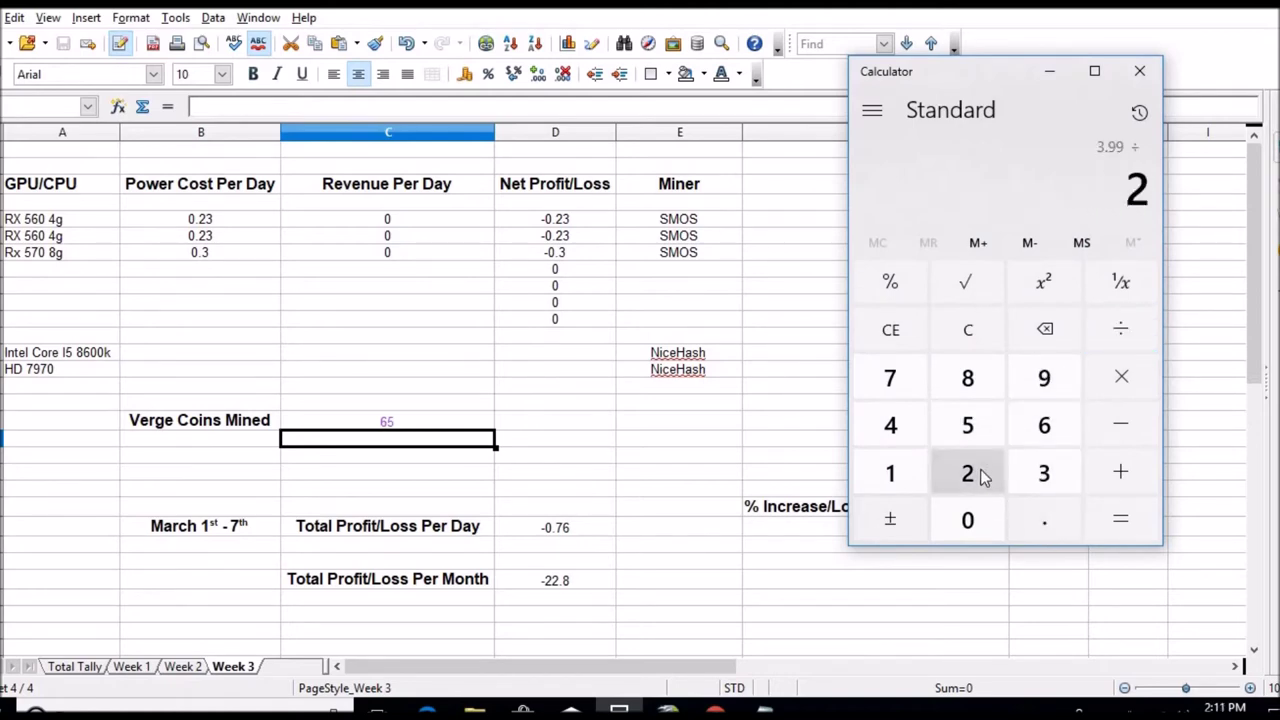
click(1105, 518)
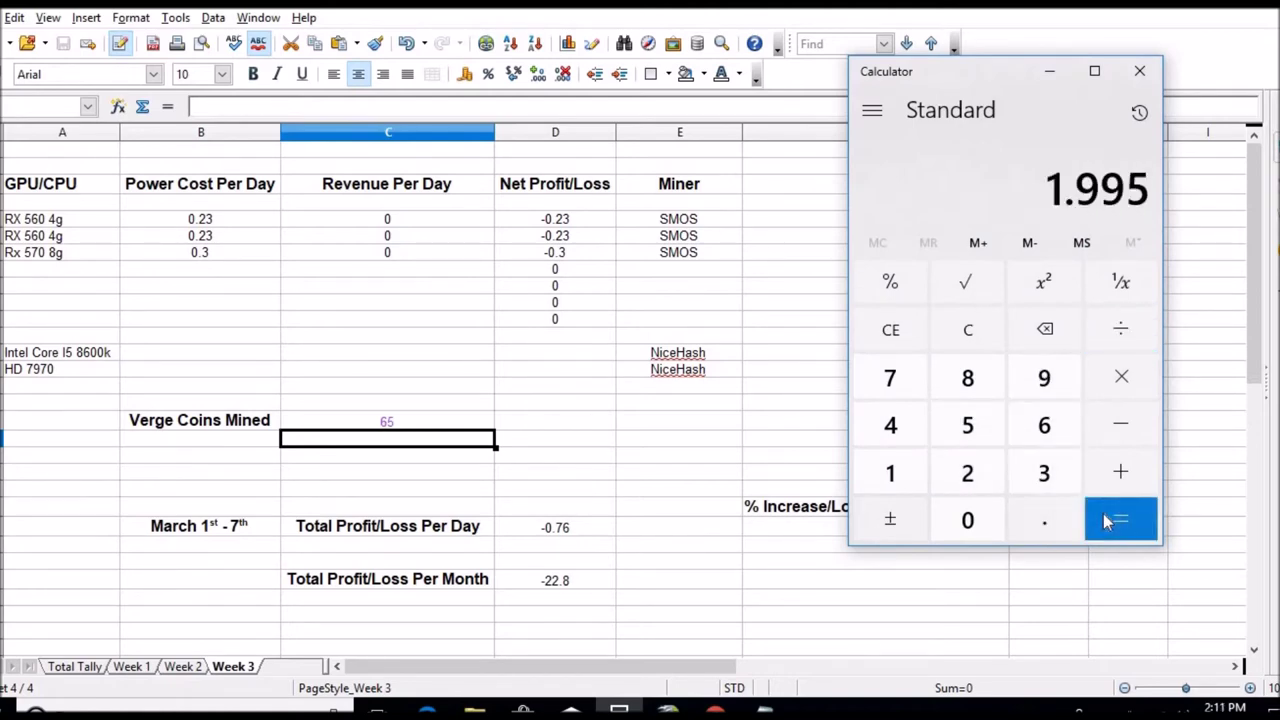
Set the Rx 570 8g card's revenue per day to 1.99 on the Week 3 sheet
click(449, 258)
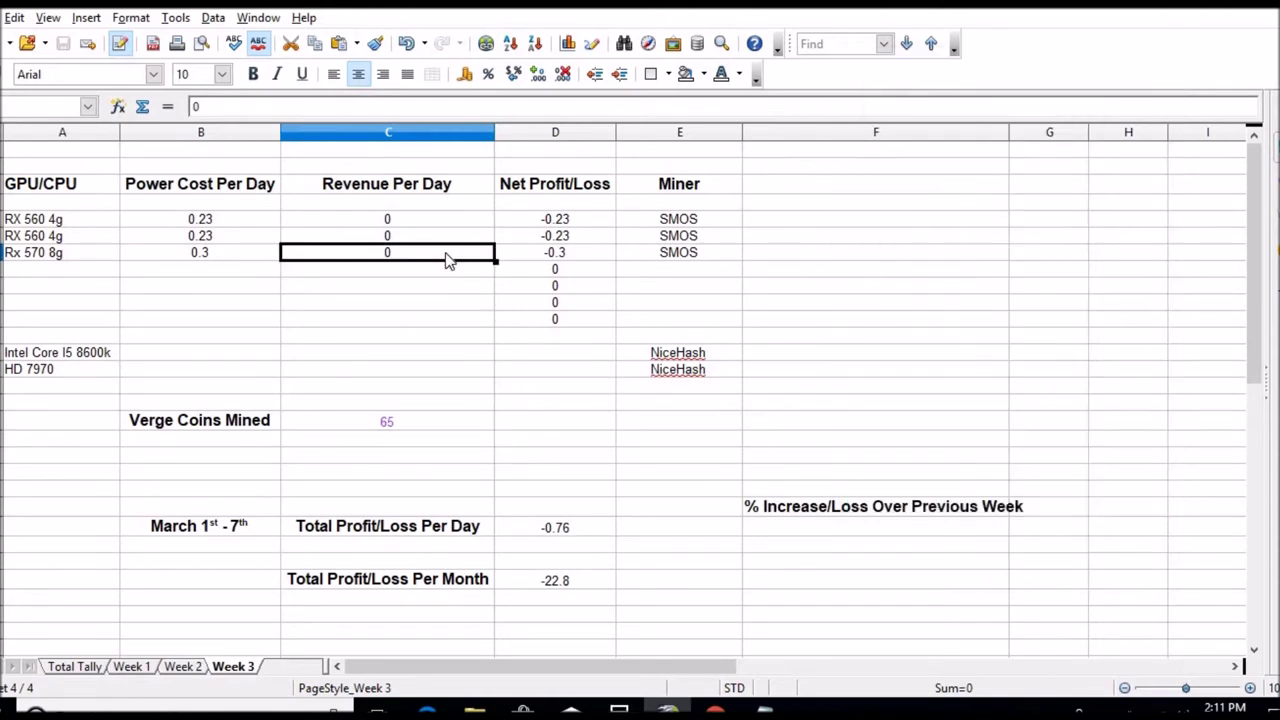
text(1.99)
key(Return)
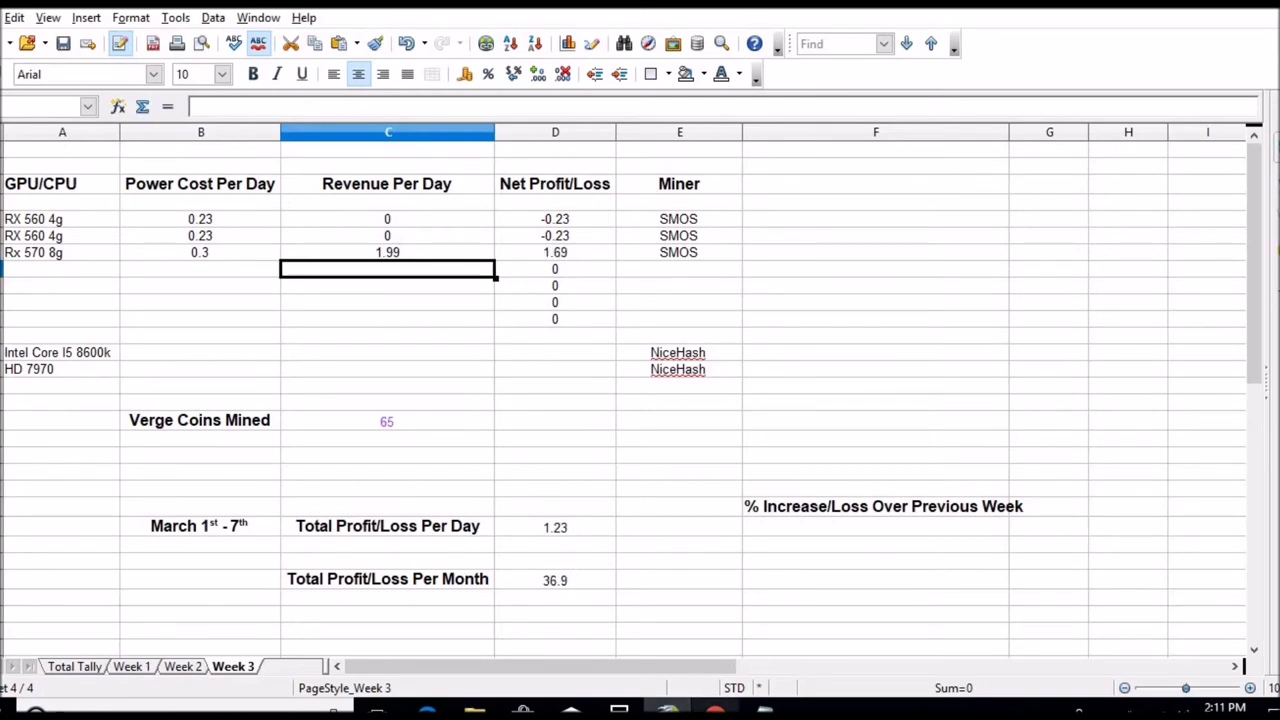
Divide the previous Calculator result by 2 to get the revenue share of each RX 560 card
click(619, 710)
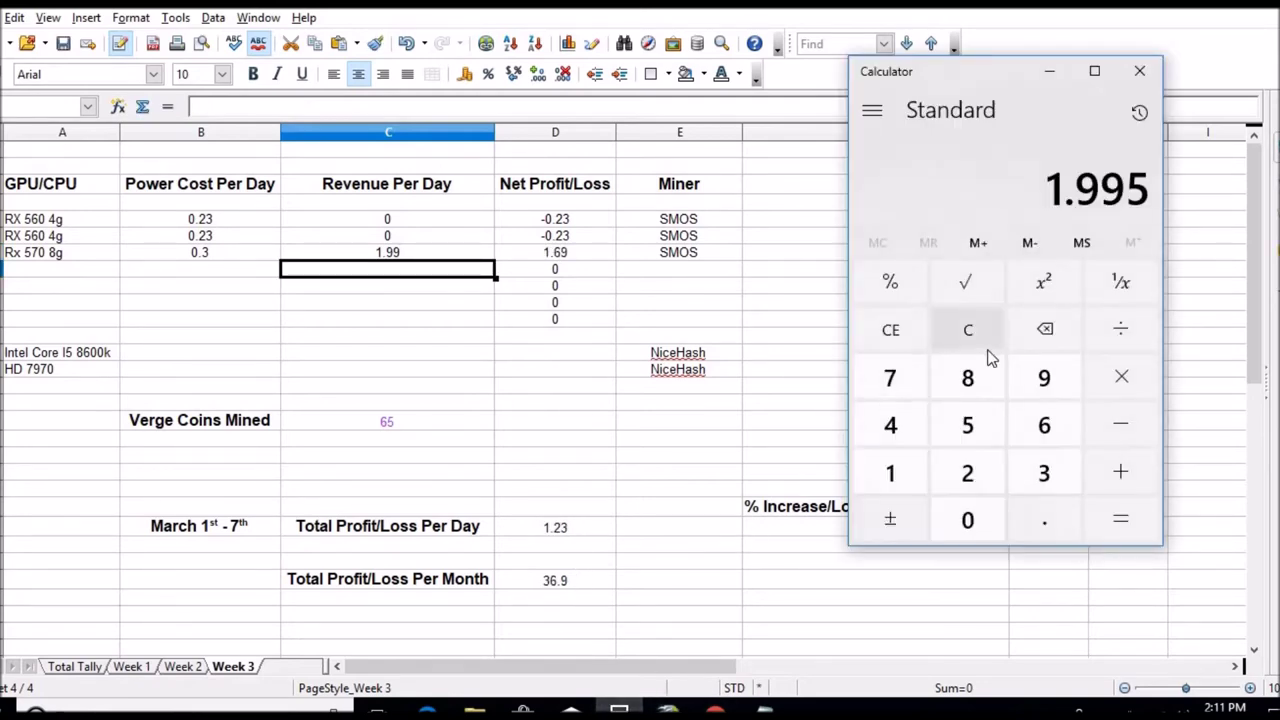
click(1115, 333)
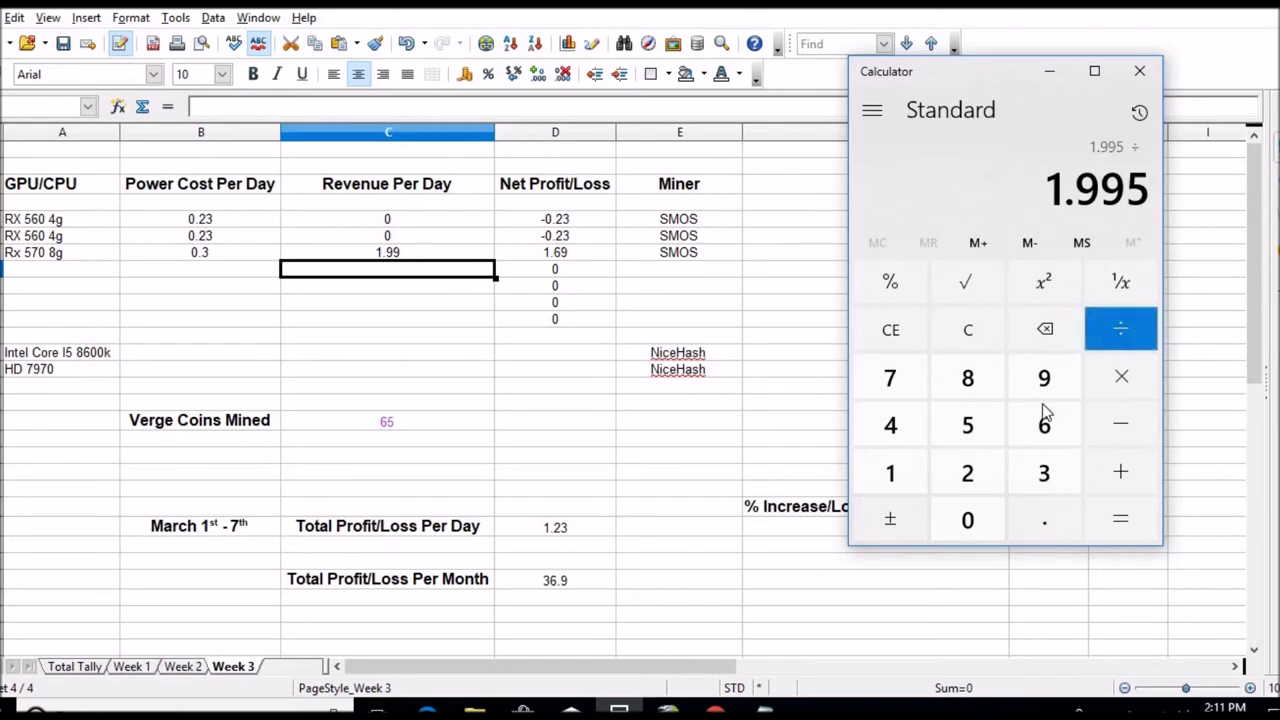
click(980, 468)
click(1117, 516)
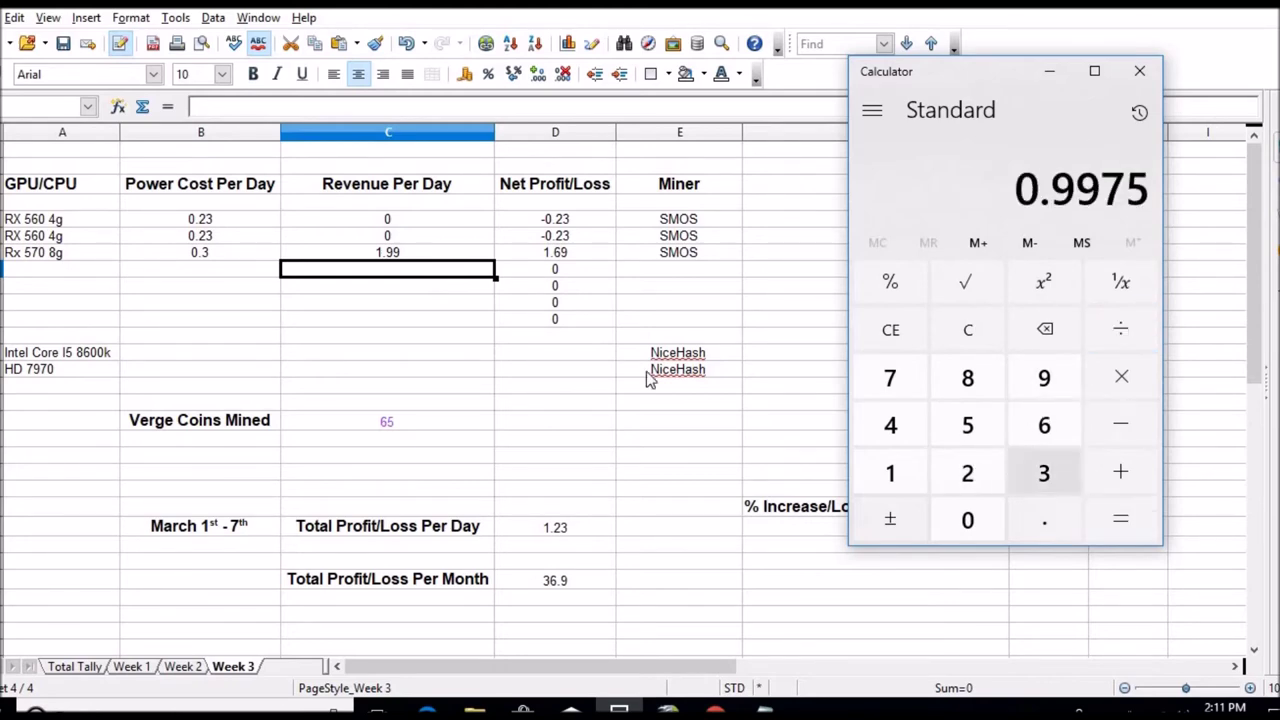
Set the revenue per day of both RX 560 4g cards to .99 on the Week 3 sheet
click(398, 222)
text(.9)
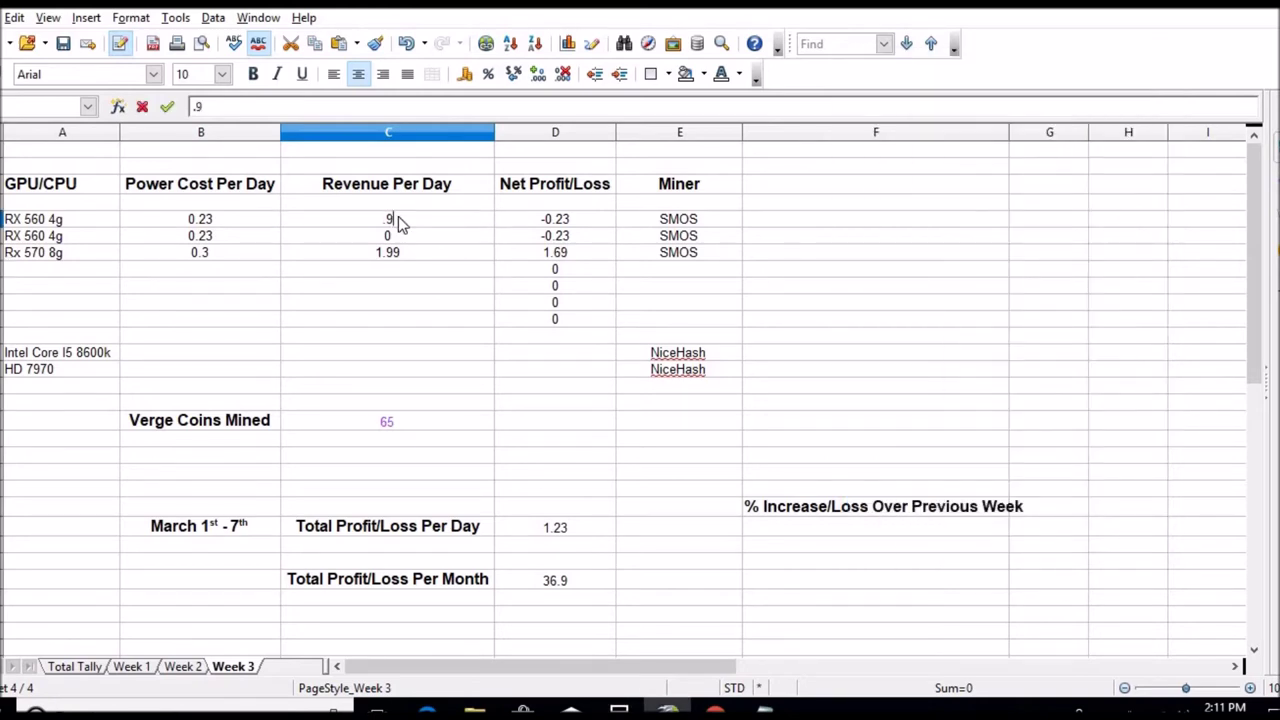
text(9)
key(Return)
text(.99)
key(Return)
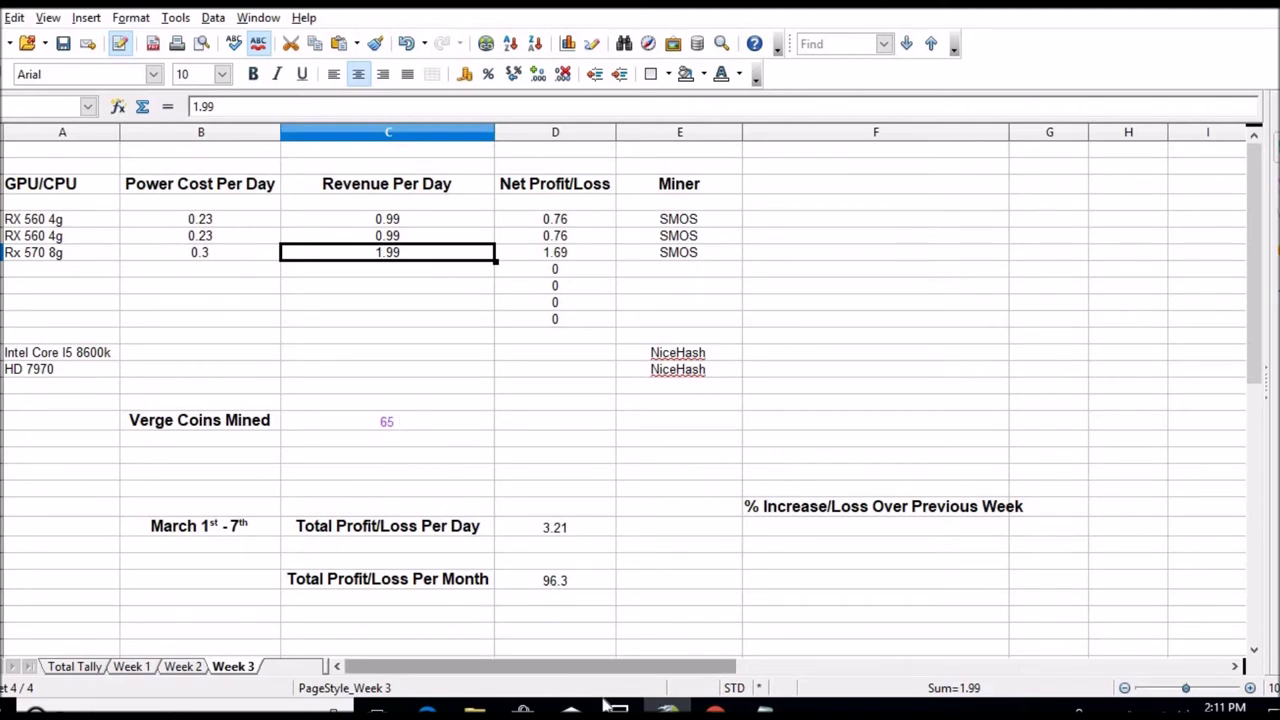
Return to Mining Pool Hub in the browser and view the account's coin balances
click(668, 710)
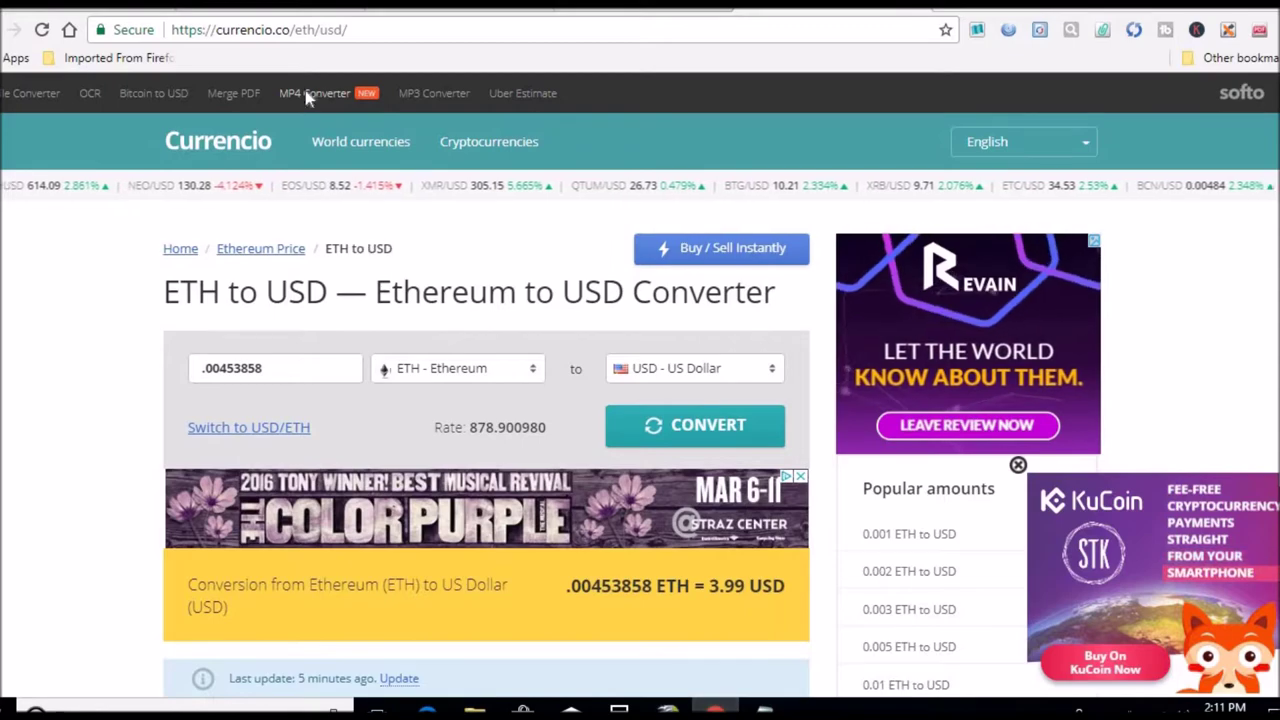
key(ctrl+Tab)
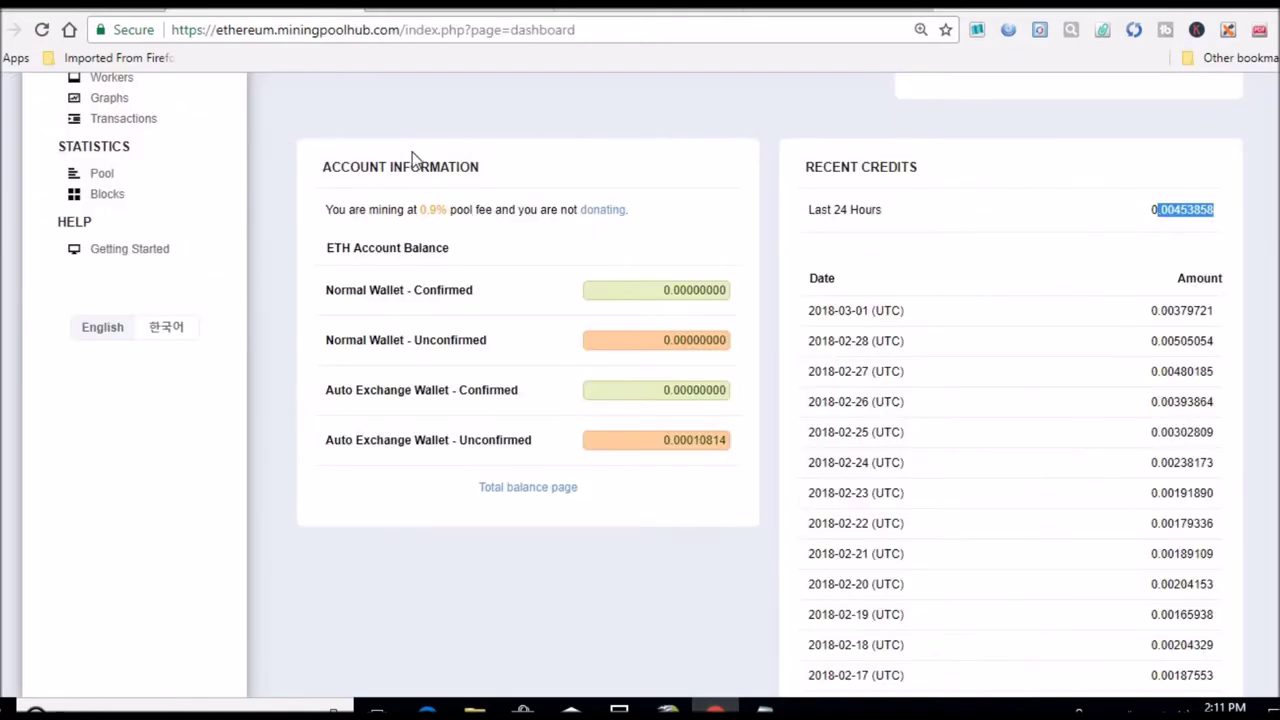
scroll(1277, 118, up, 1)
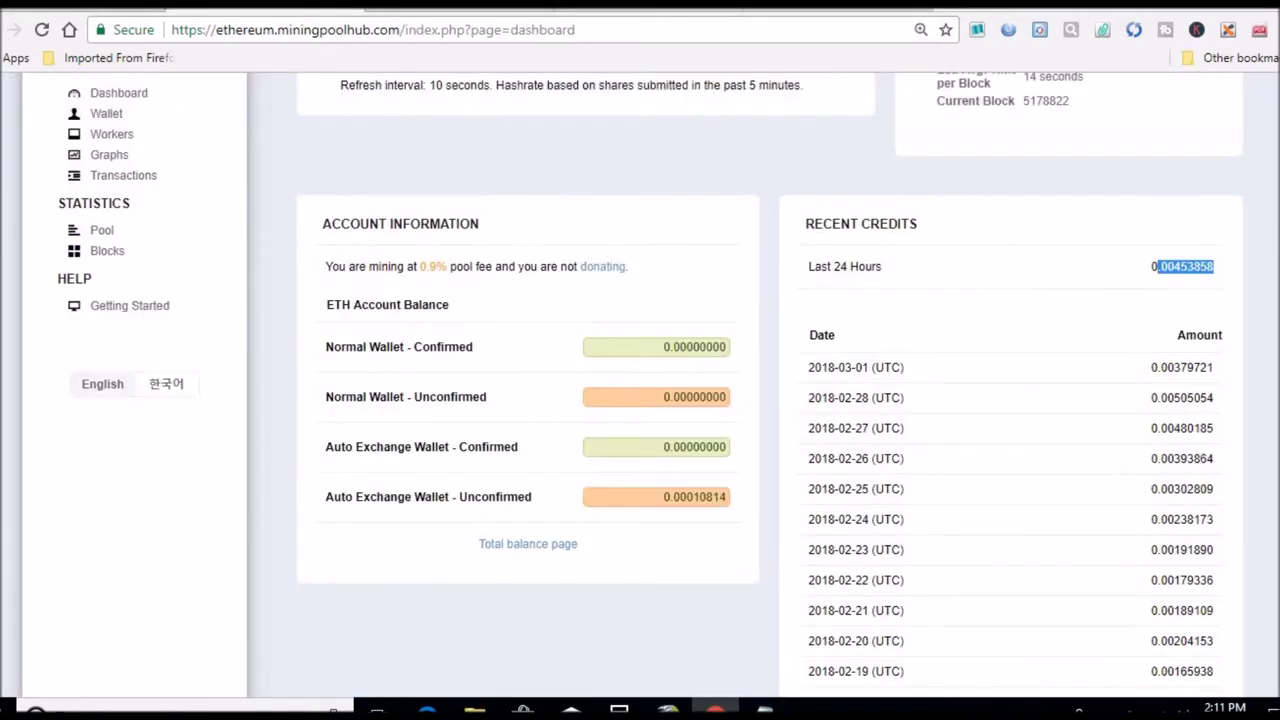
scroll(1277, 118, up, 5)
click(124, 290)
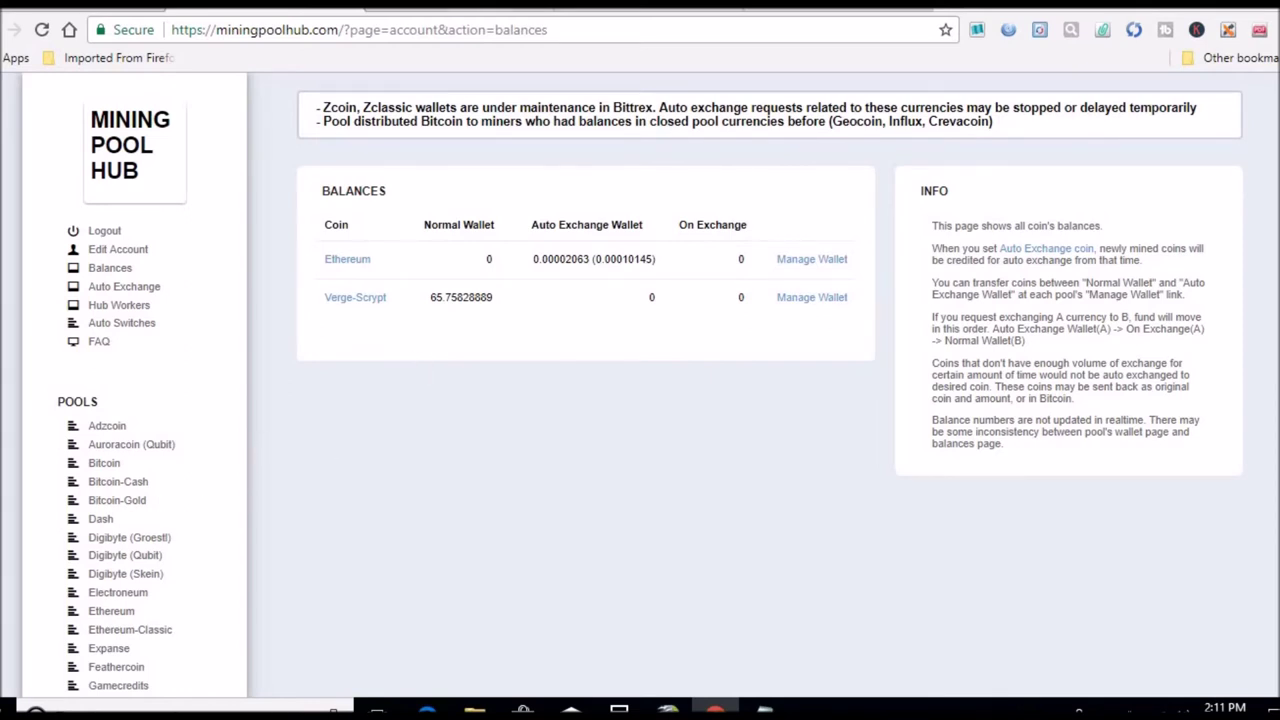
Switch to SimpleMining and examine Rig1's miner console output for hashrates, shares and temperatures, closing the console when done
key(ctrl+Tab)
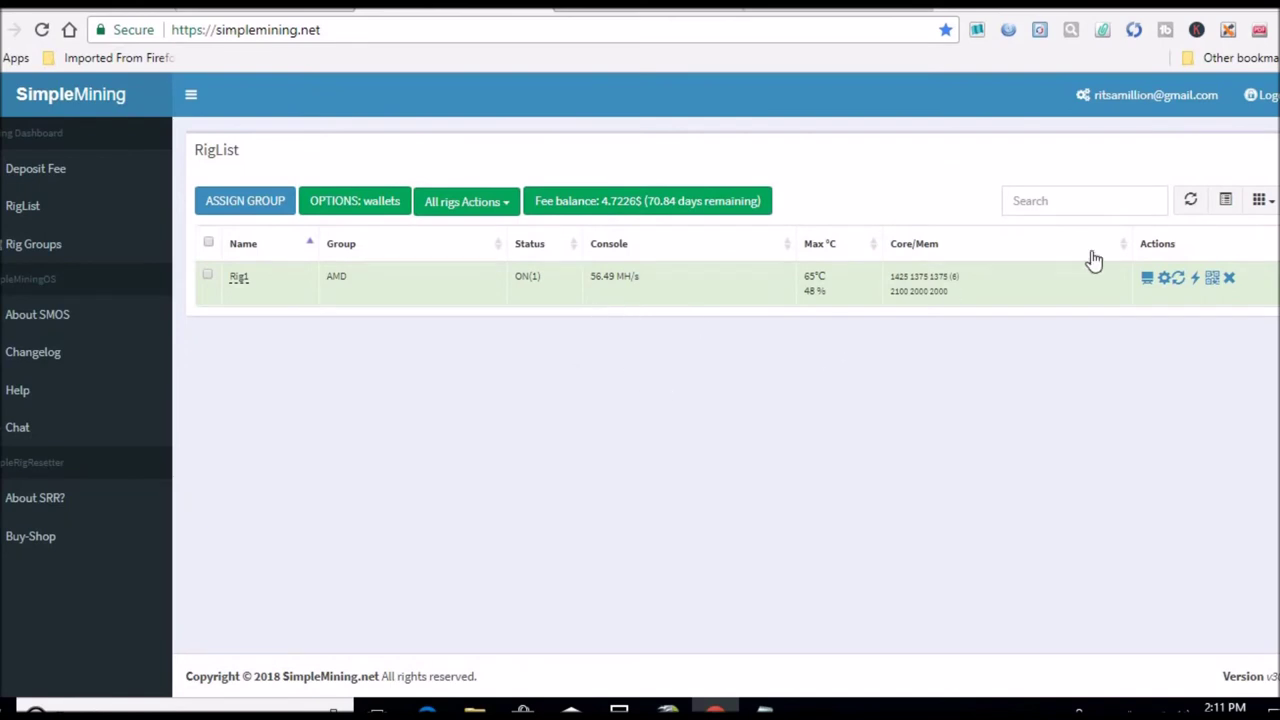
click(1147, 278)
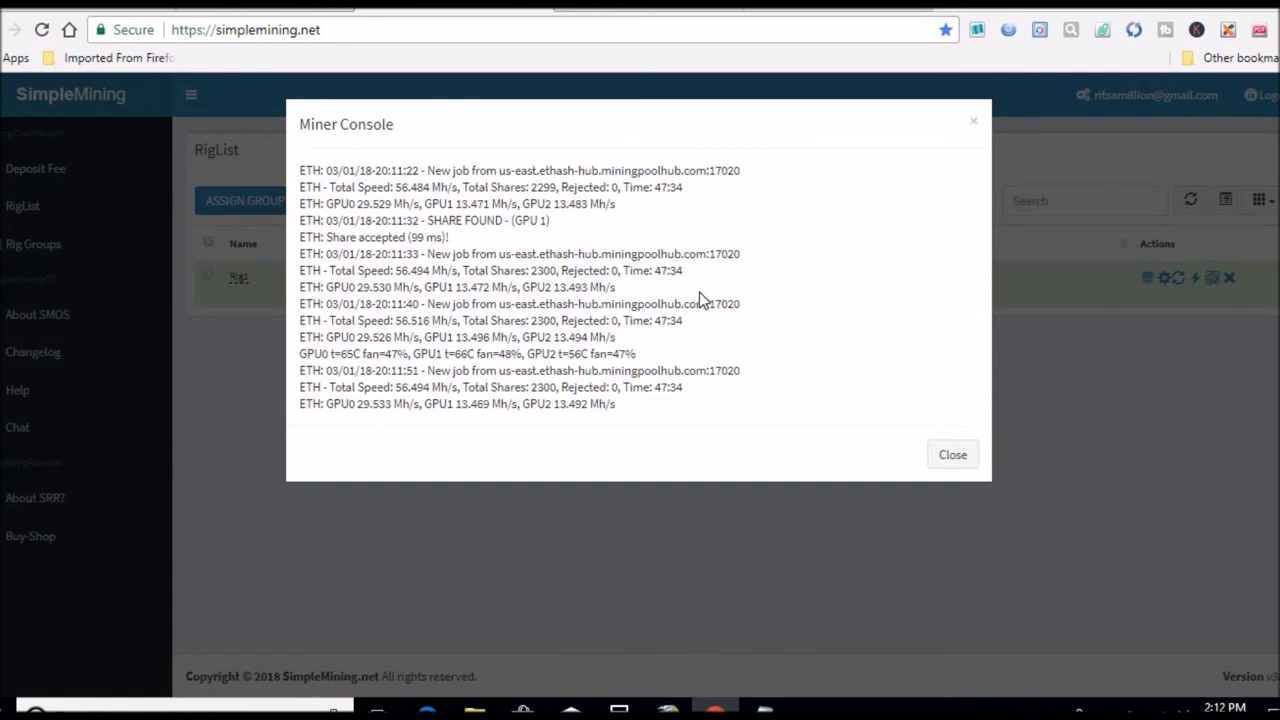
click(973, 124)
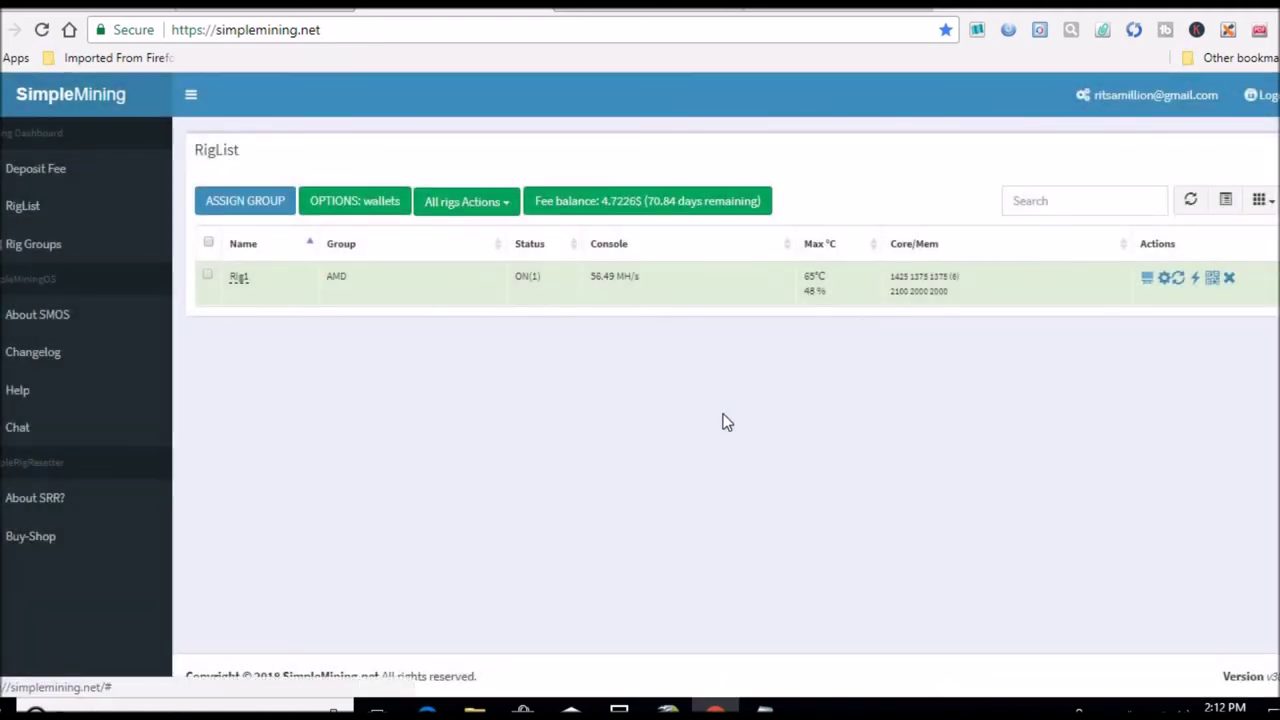
Dismiss the miner reload request for Rig1, and review its overclocking settings without saving anything
click(1179, 278)
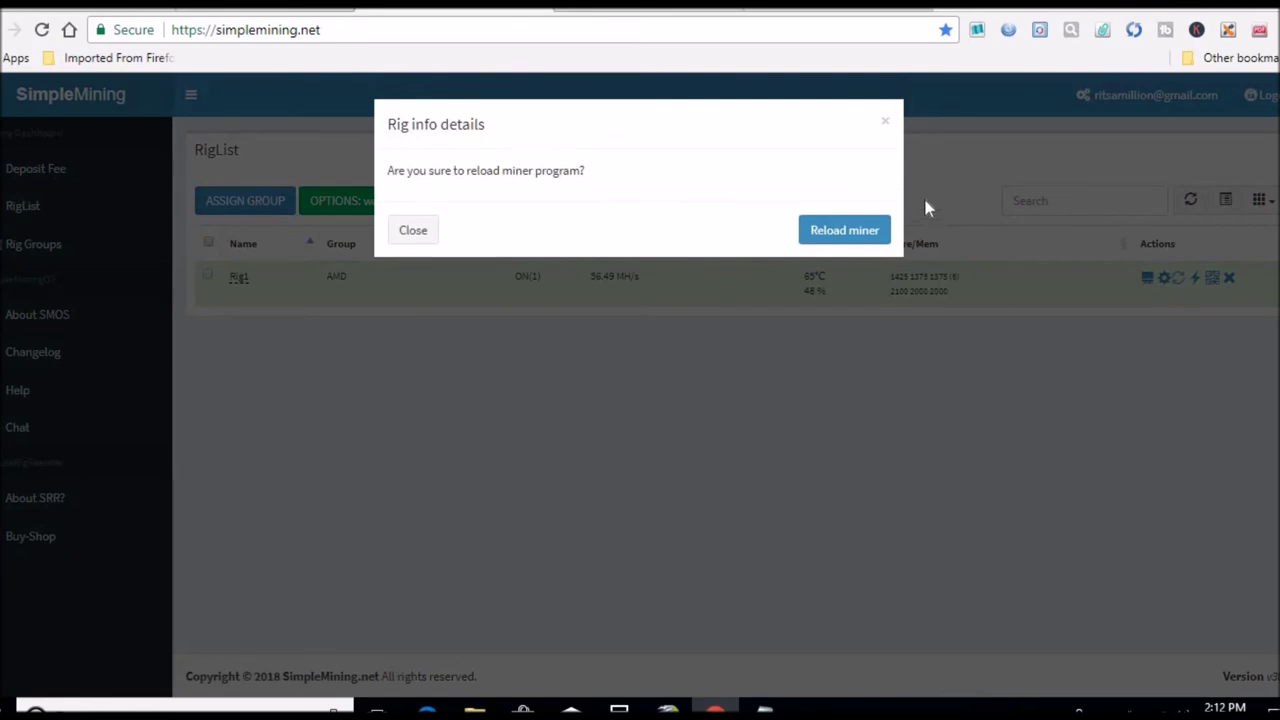
click(886, 124)
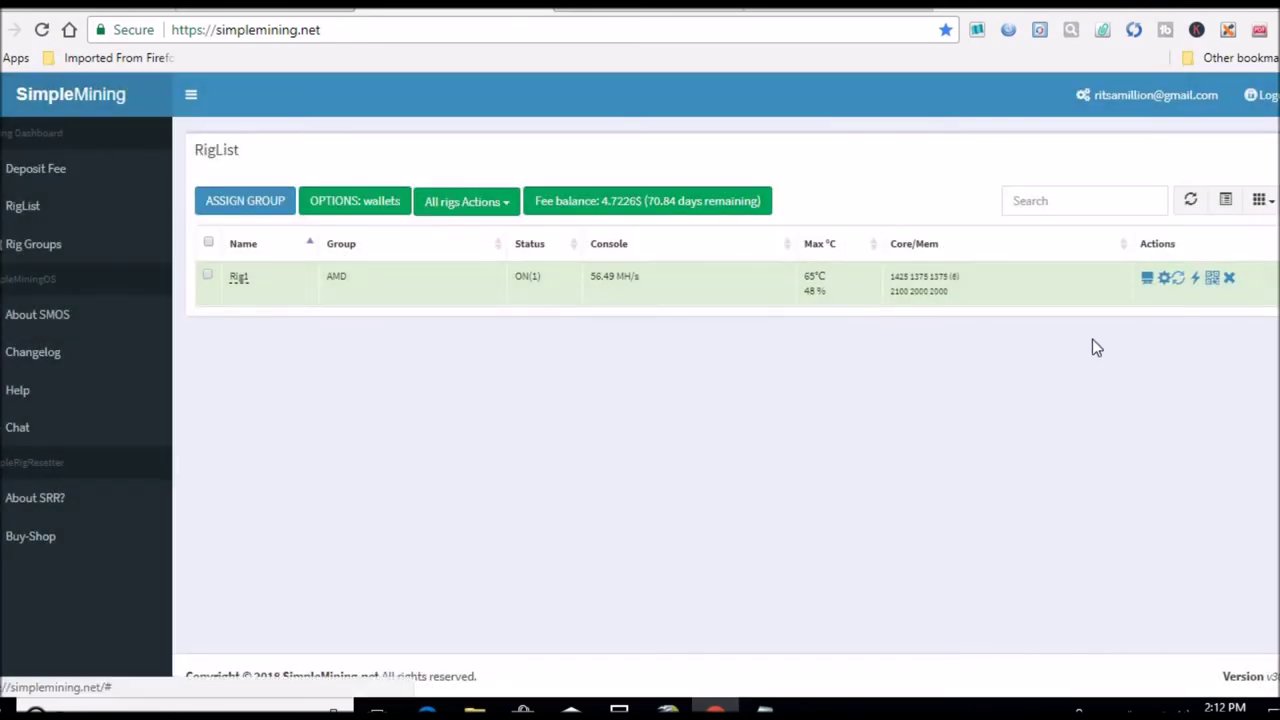
click(1165, 277)
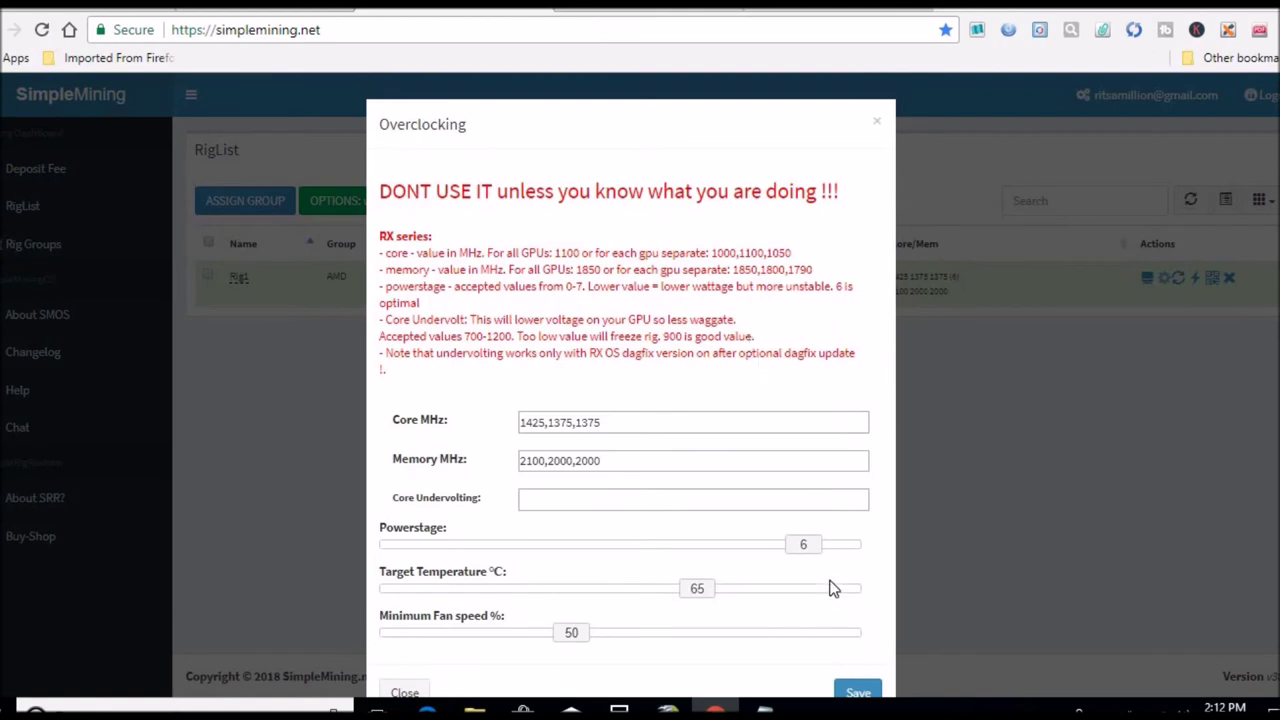
click(877, 122)
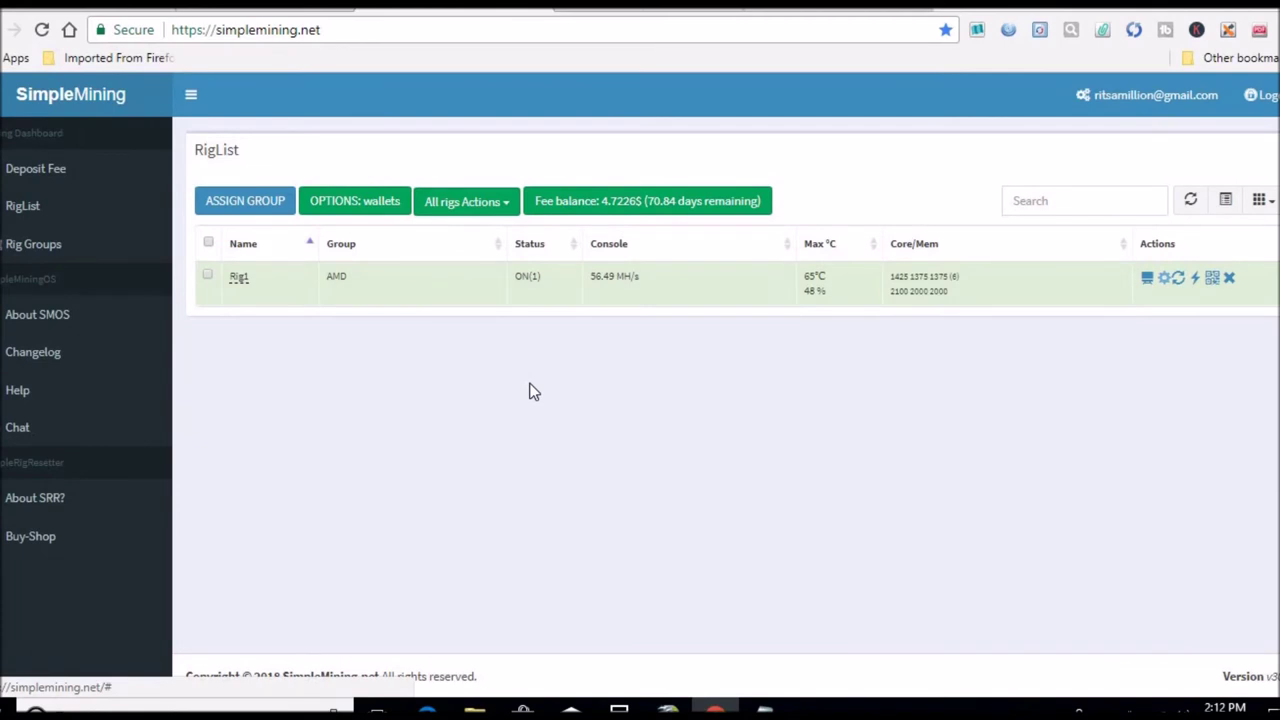
Return to the Week 3 sheet and check the revenue and net profit cells for the Intel Core I5 8600k and HD 7970
mouse_move(816, 280)
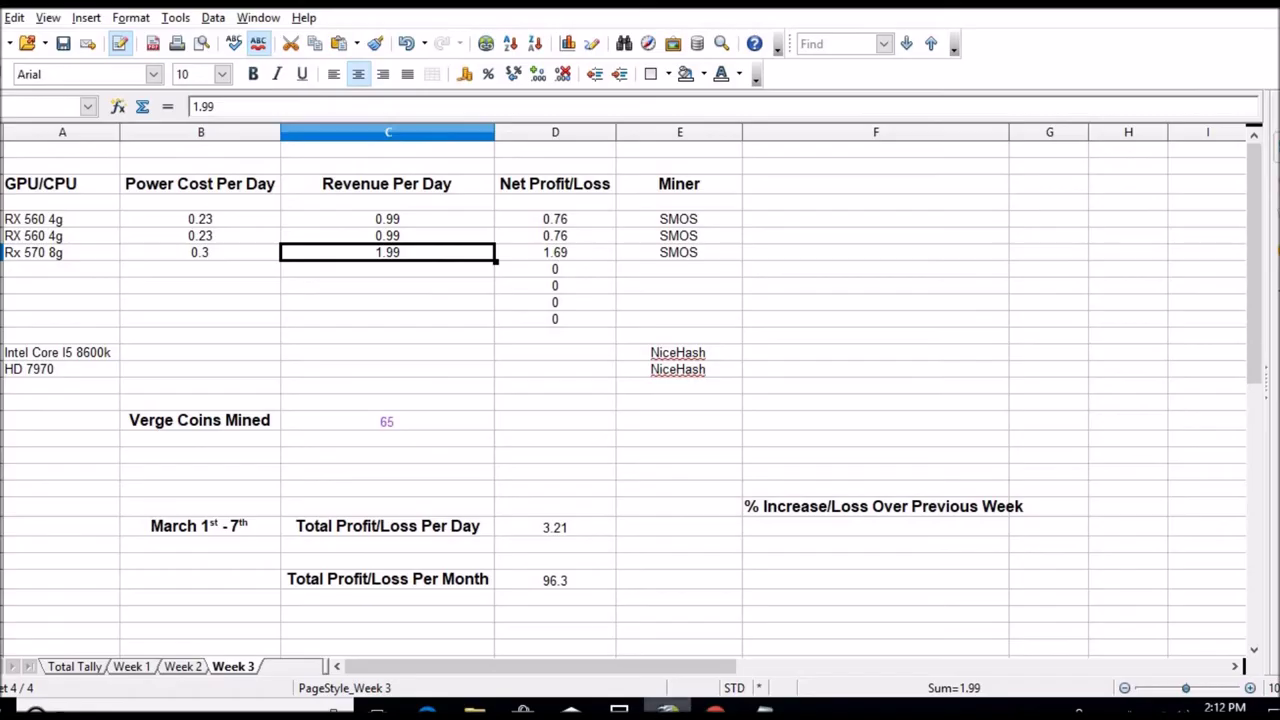
click(668, 710)
click(545, 356)
click(457, 353)
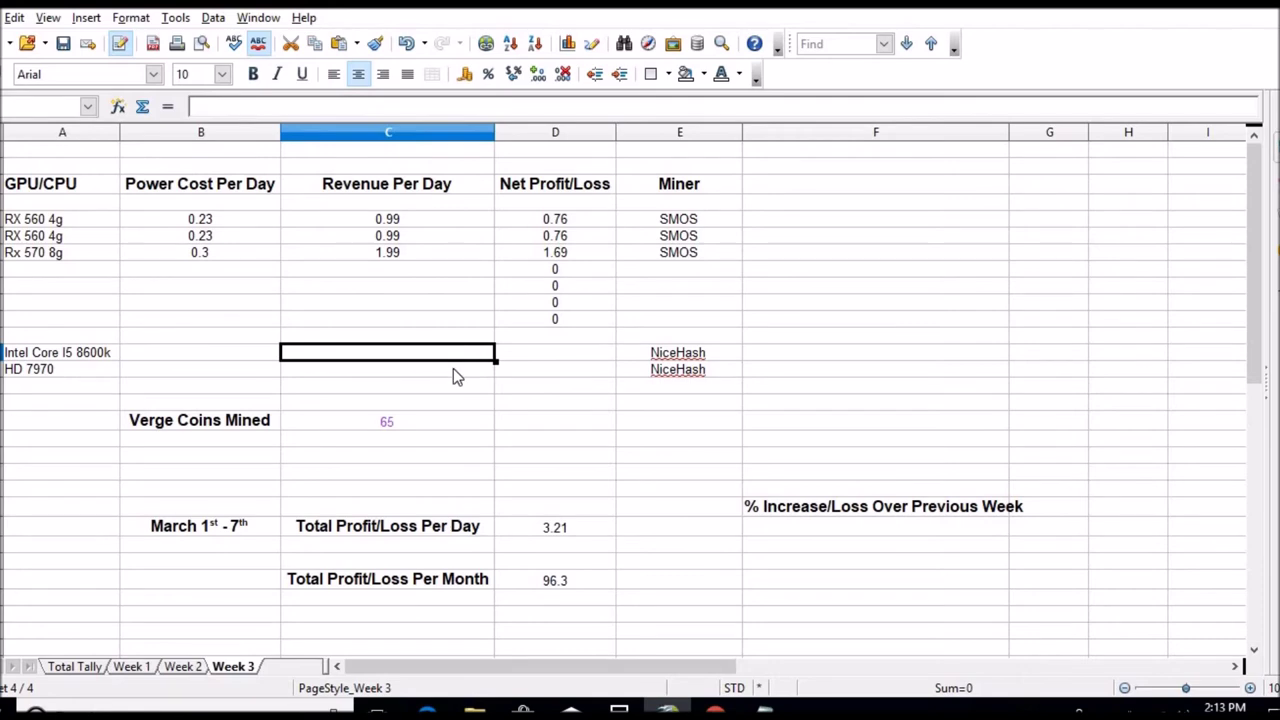
click(457, 376)
click(514, 352)
click(519, 375)
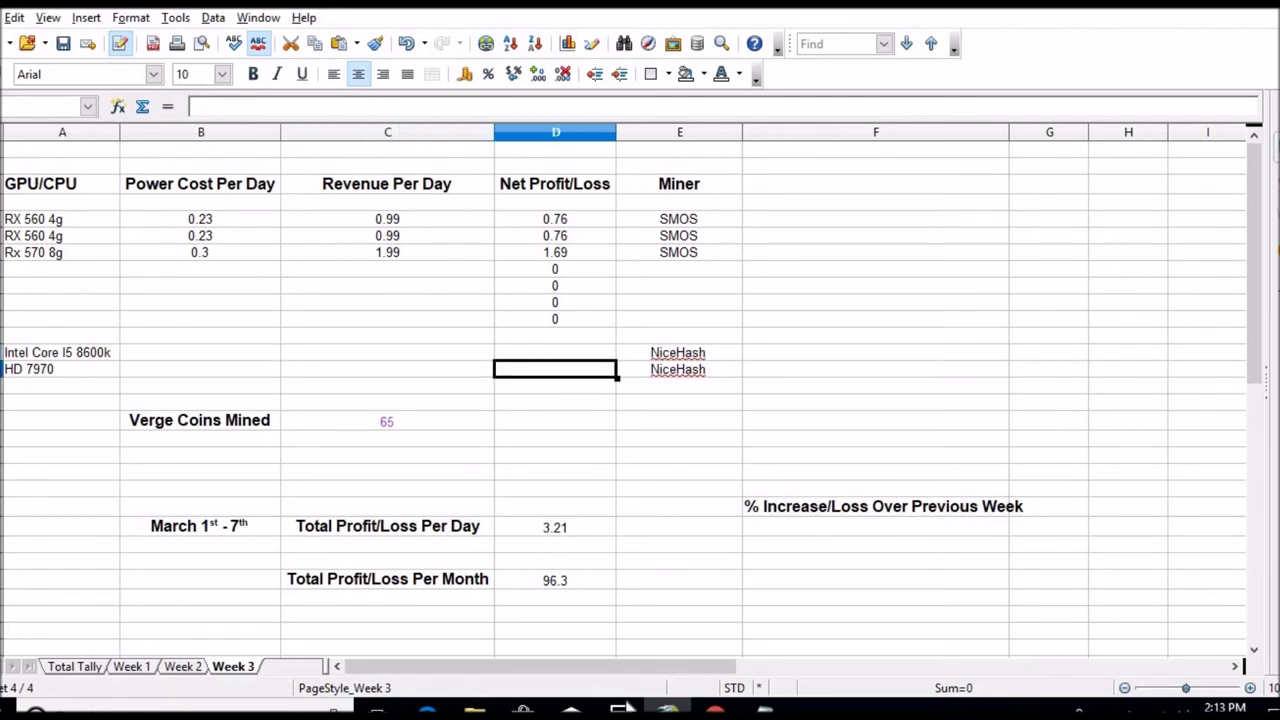
Refresh the Verge price page on CoinMarketCap in the browser and bring up Calculator
click(715, 710)
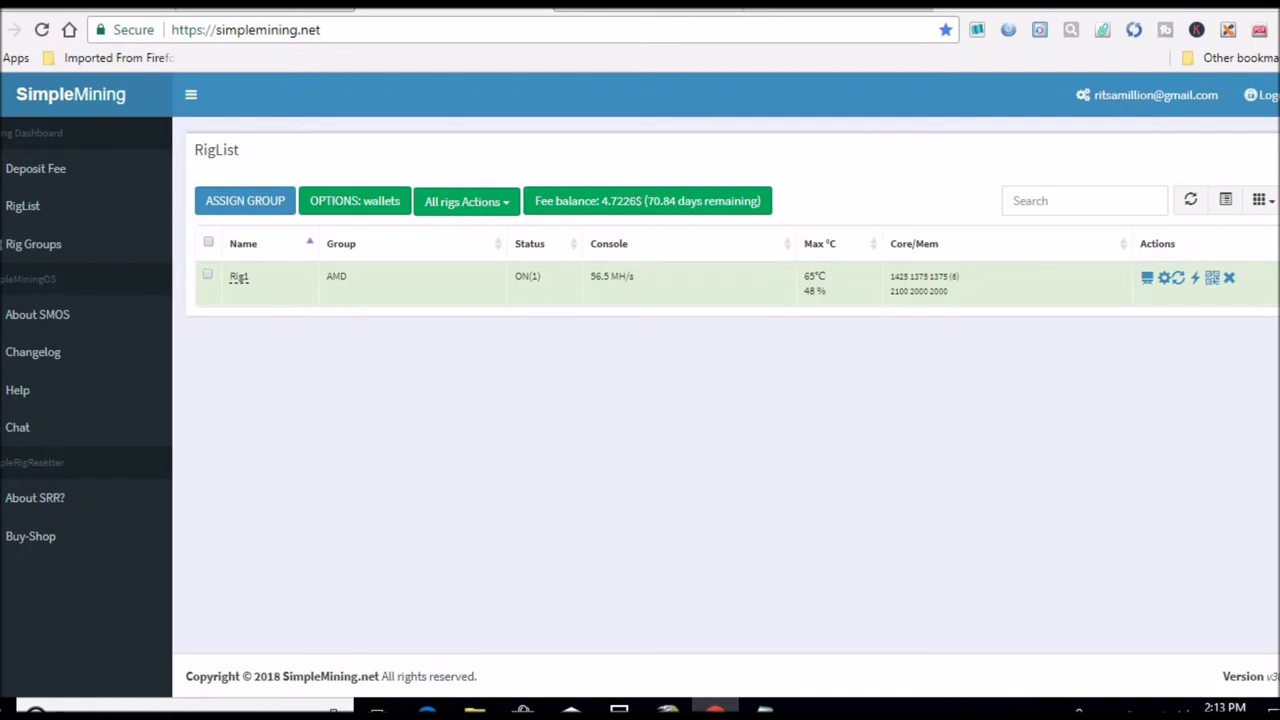
key(ctrl+Tab)
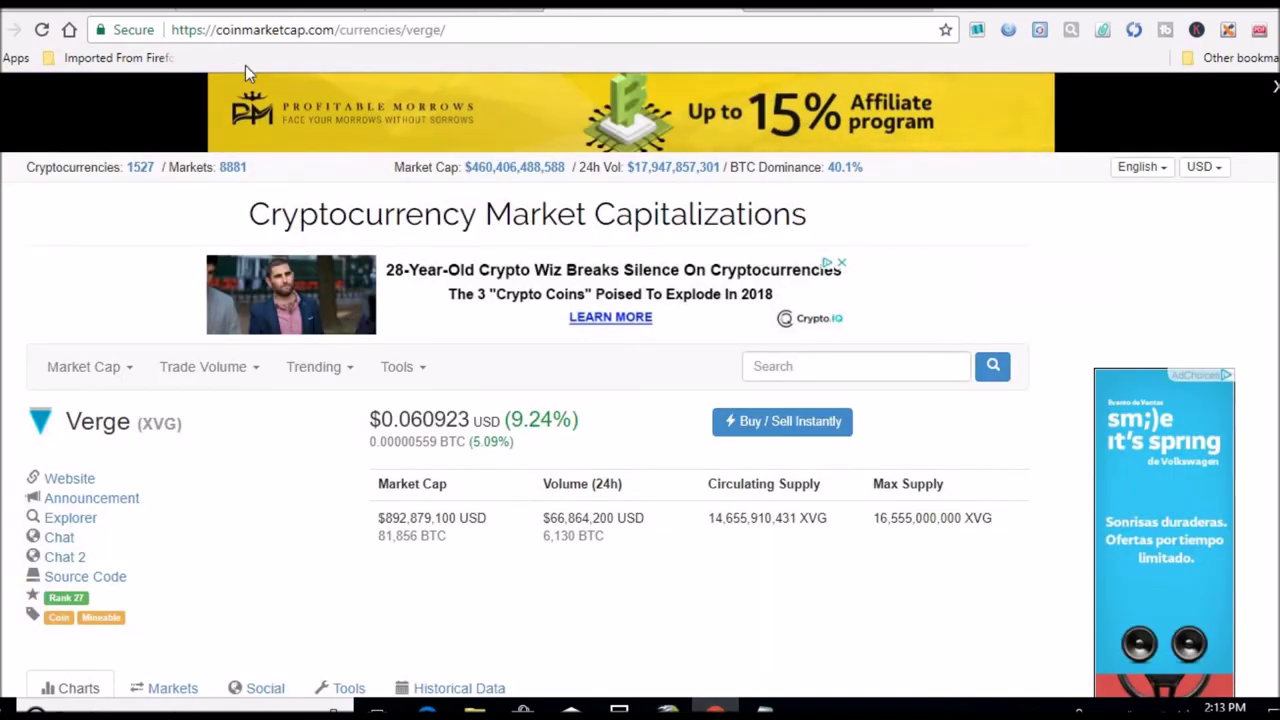
click(42, 30)
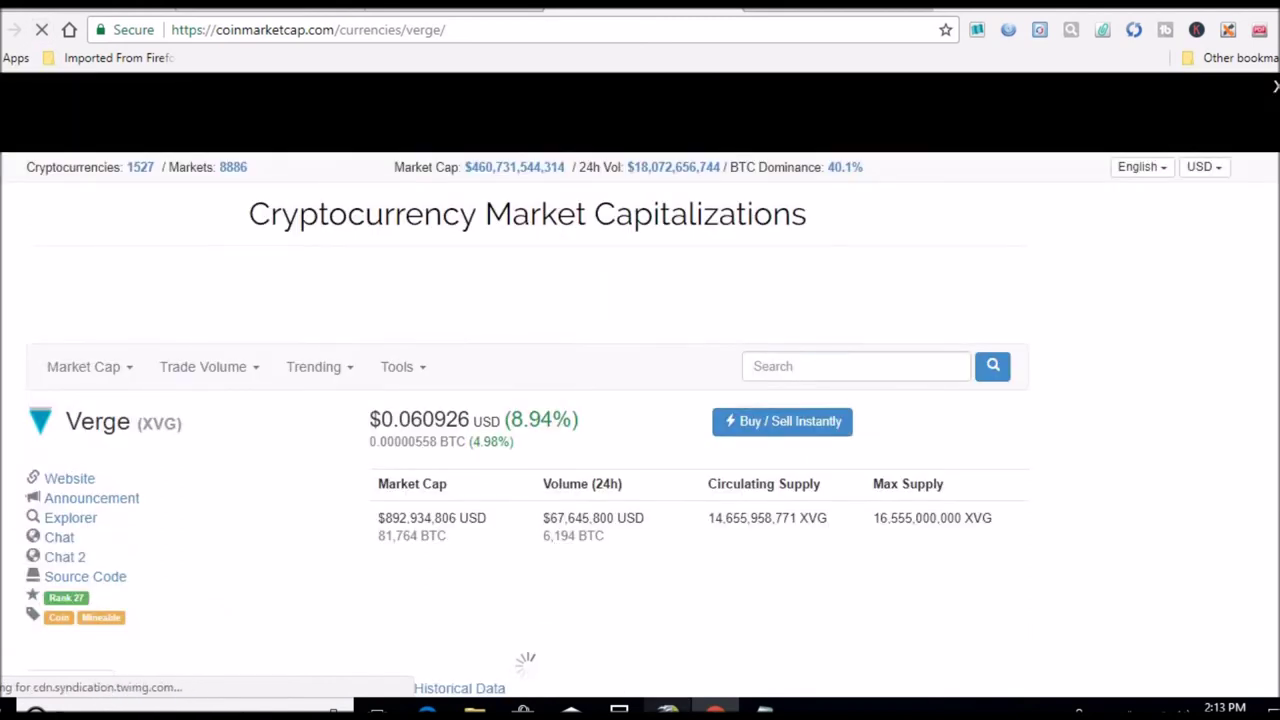
key(alt+Tab)
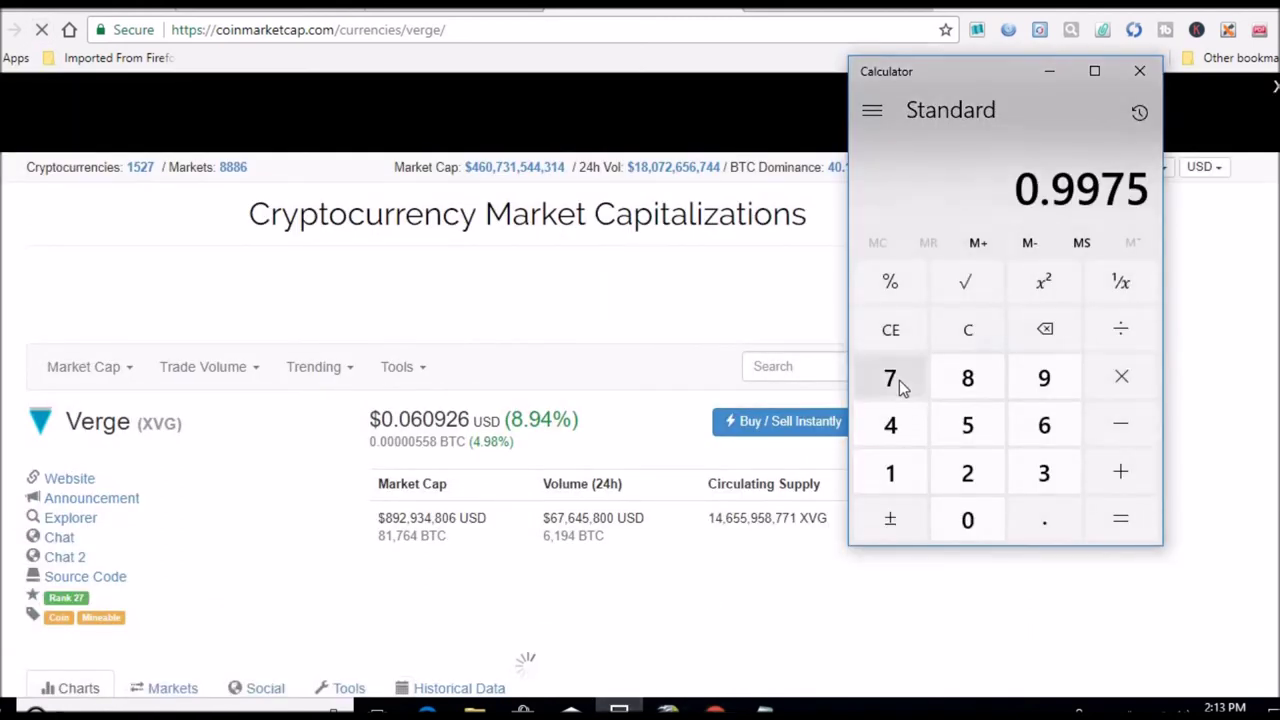
click(899, 380)
double_click(962, 424)
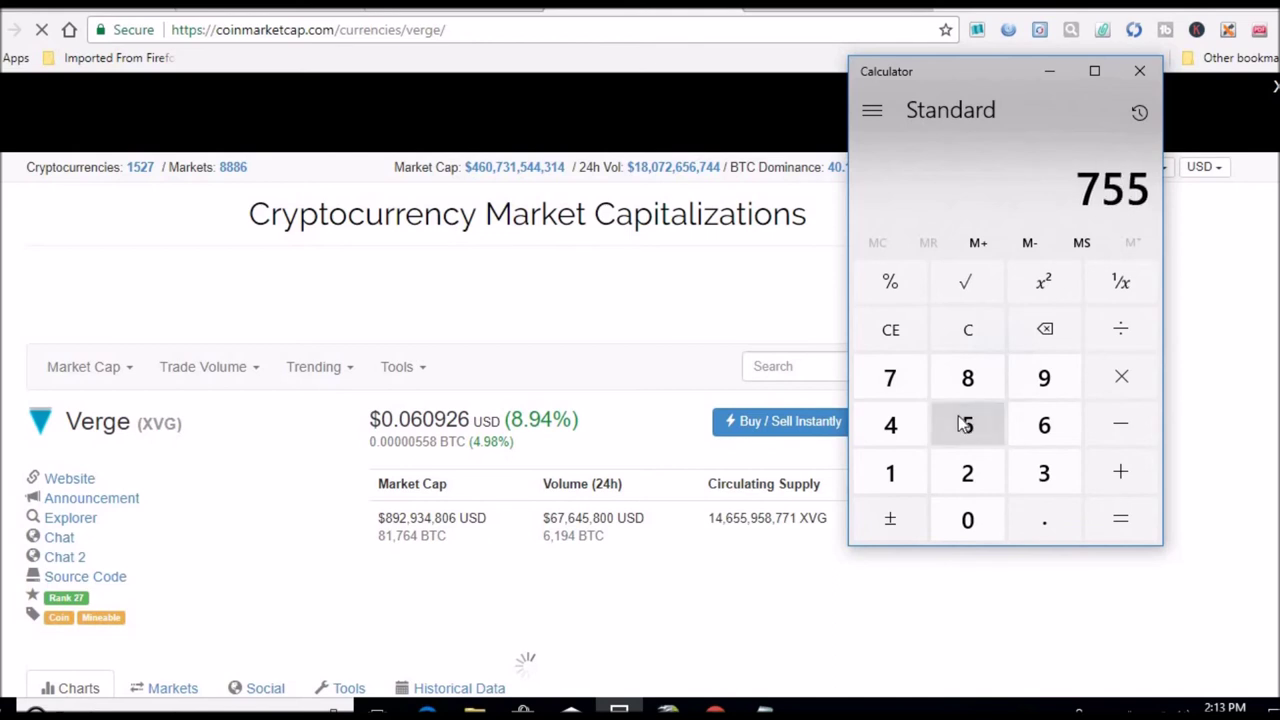
click(967, 332)
Add 722 and 65 in Calculator, checking the Verge balance on Mining Pool Hub for the second amount
click(905, 378)
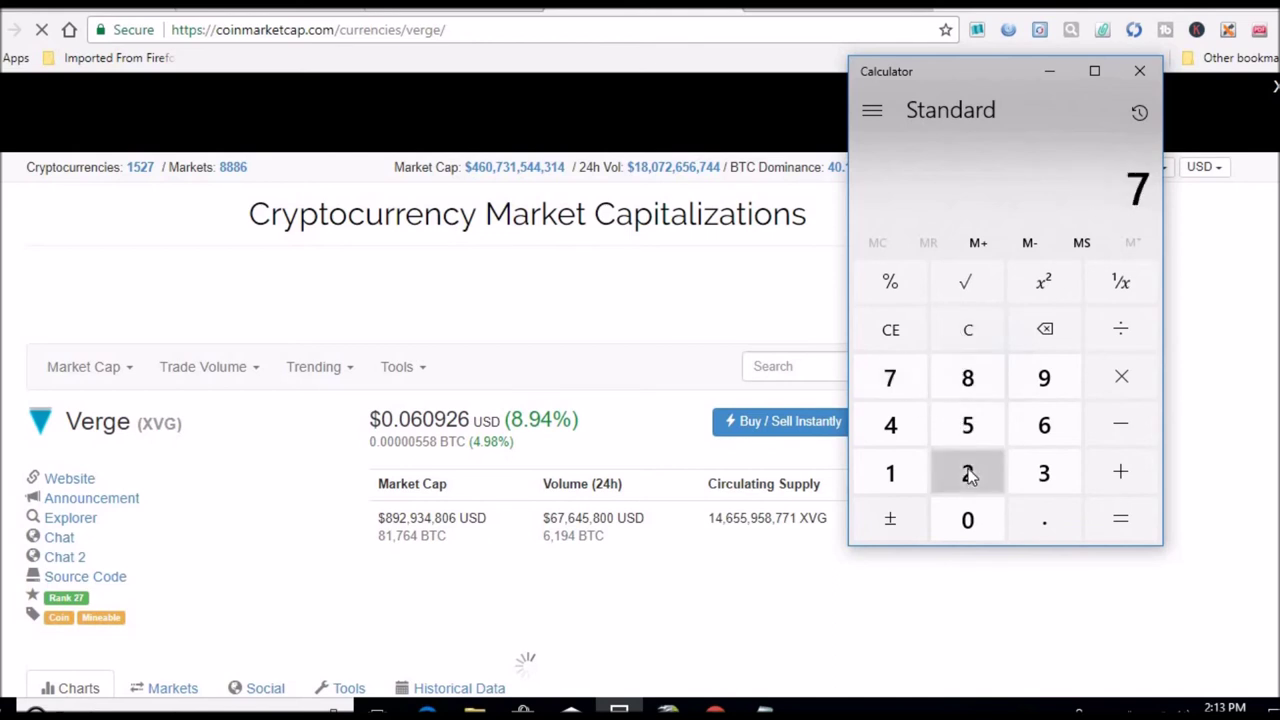
double_click(968, 475)
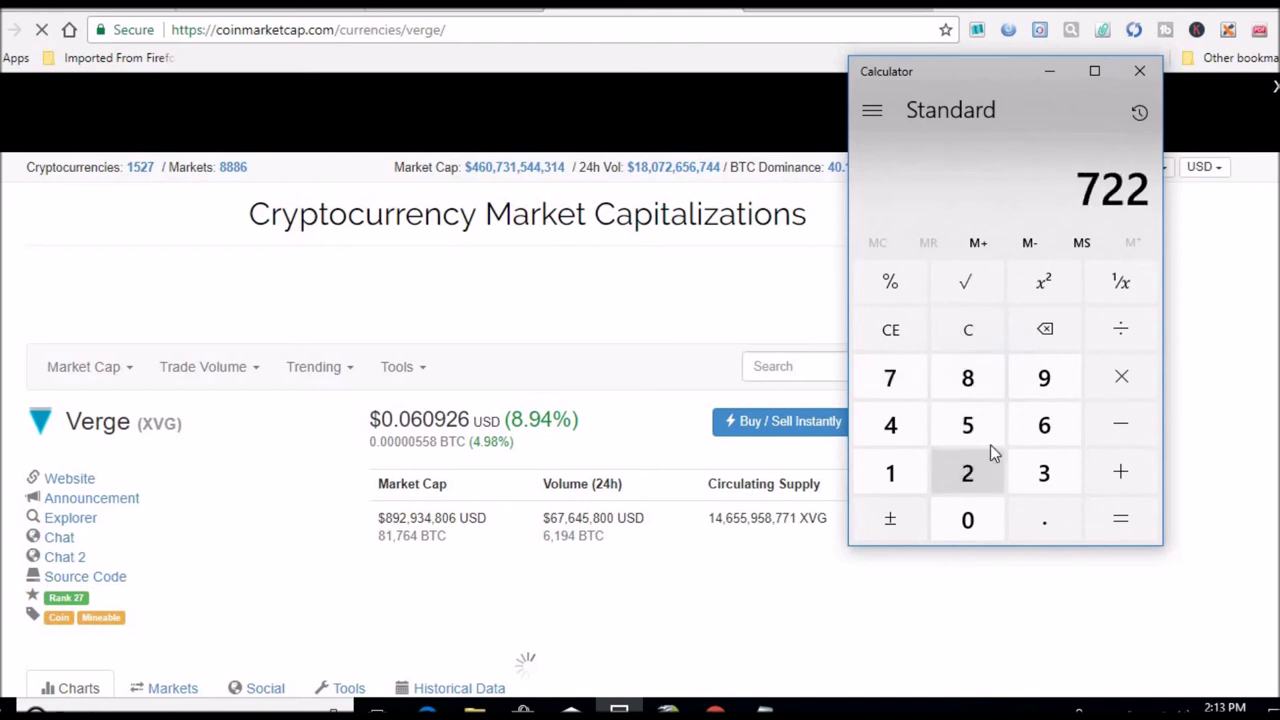
click(1129, 466)
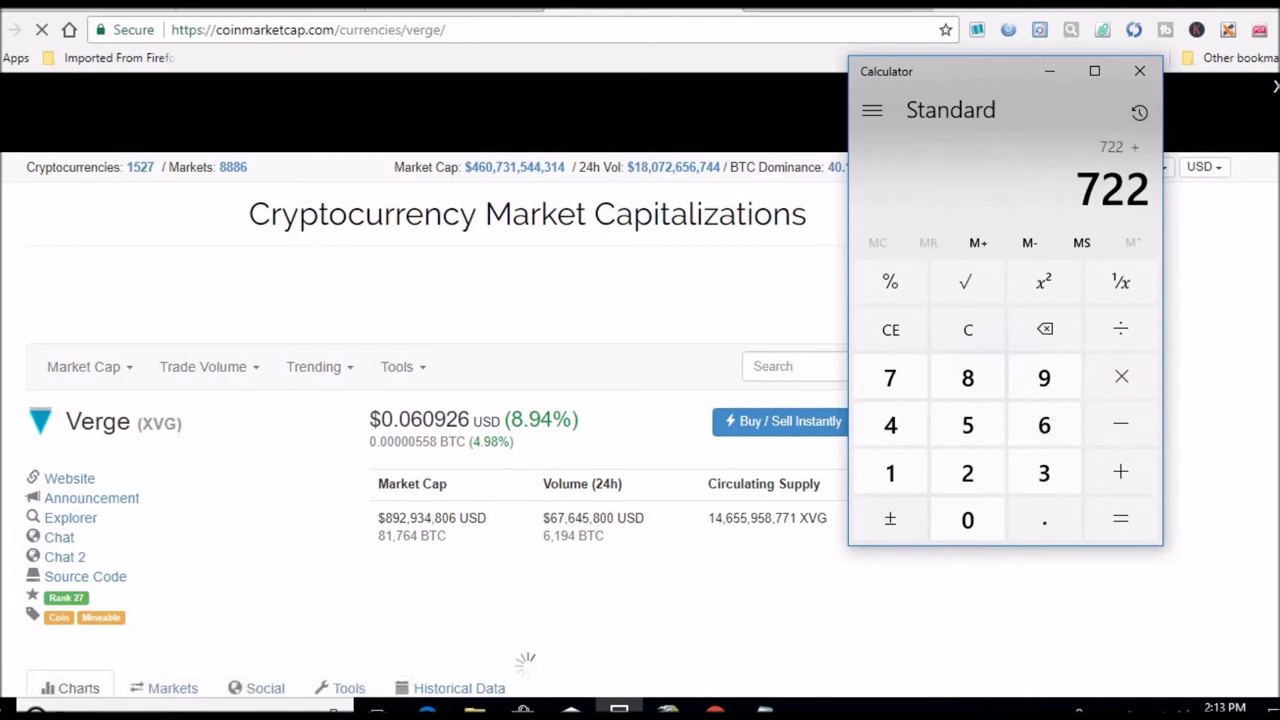
key(alt+Tab)
key(ctrl+Tab)
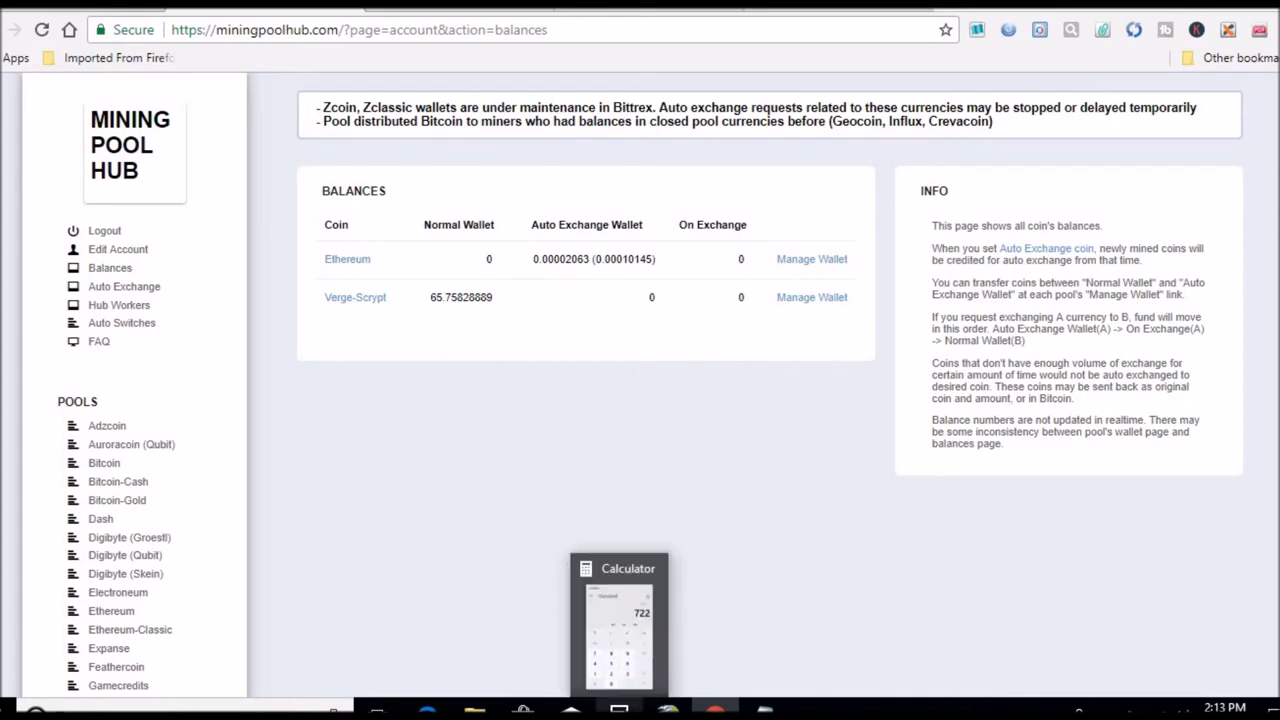
click(619, 710)
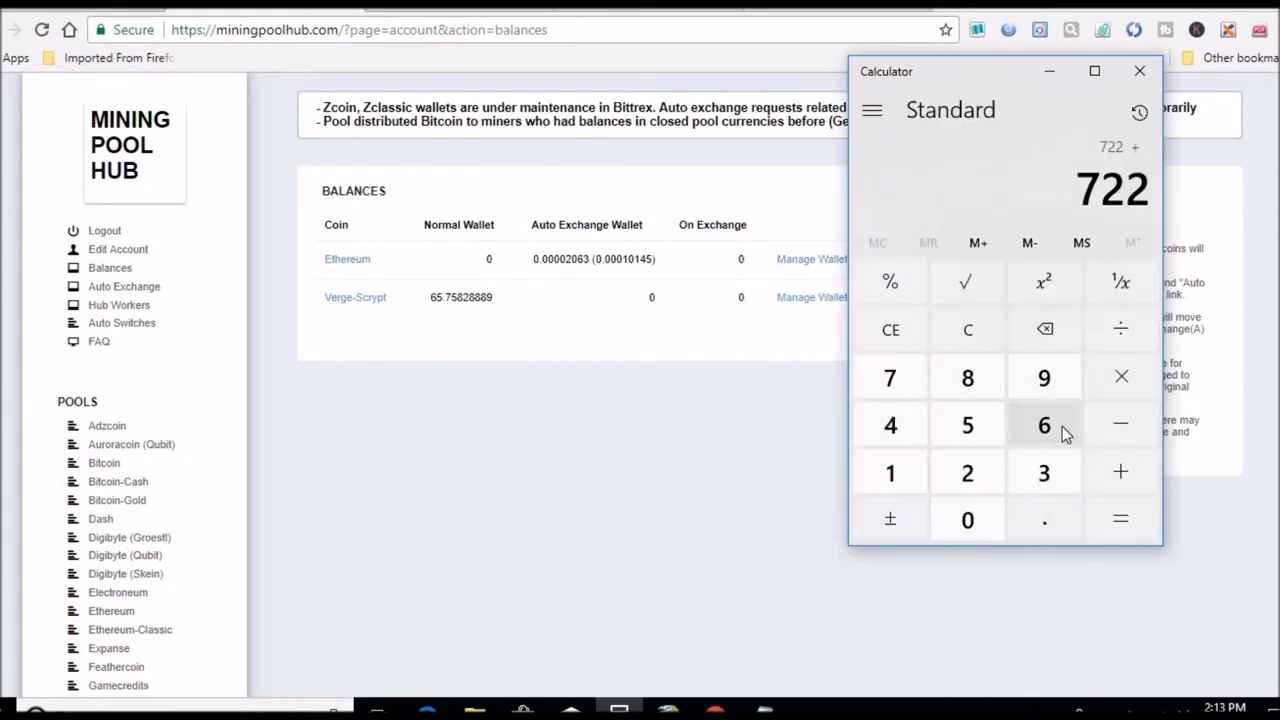
click(1046, 412)
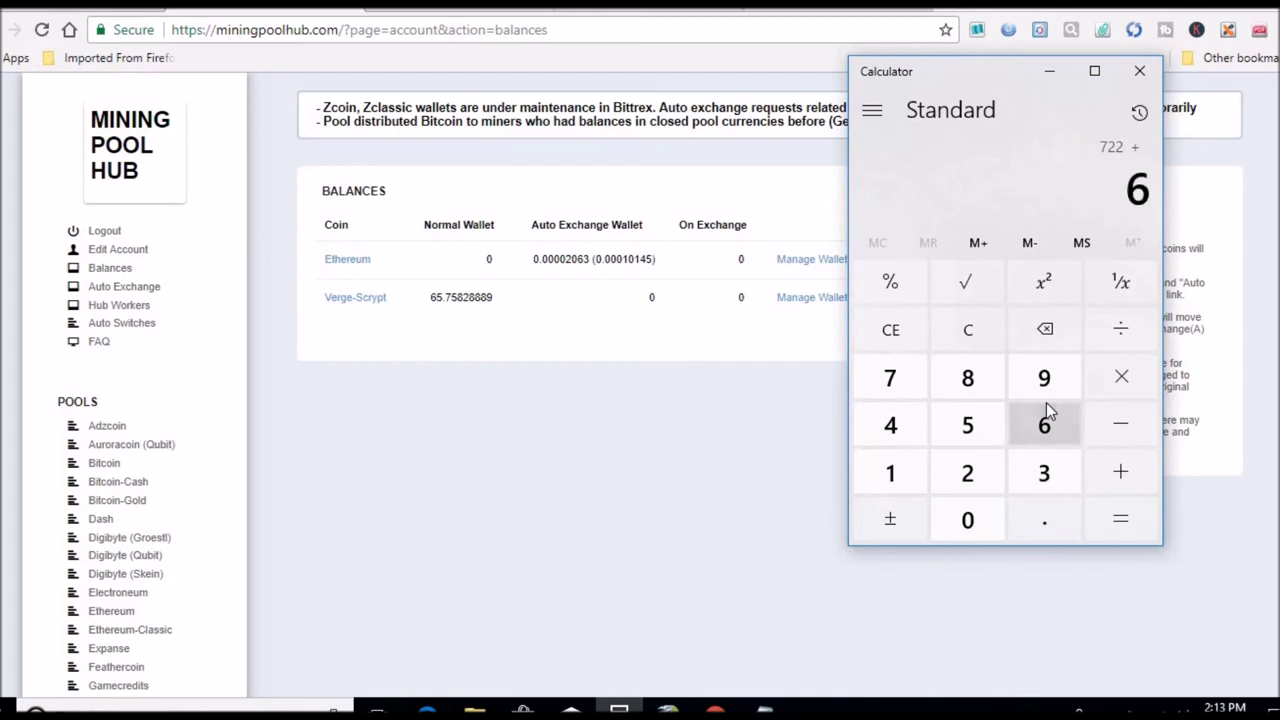
click(986, 426)
click(1137, 516)
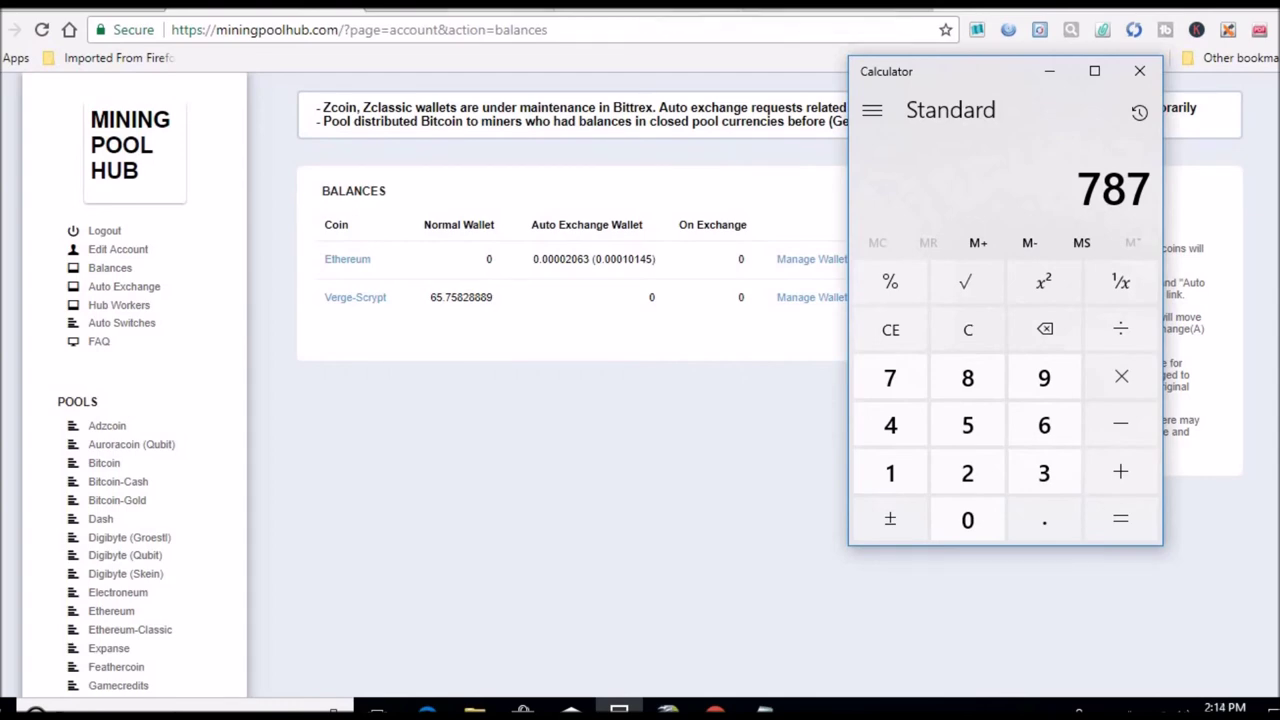
Multiply the Verge coin total by 0.0609 in Calculator, using the coin's dollar price from CoinMarketCap
click(640, 10)
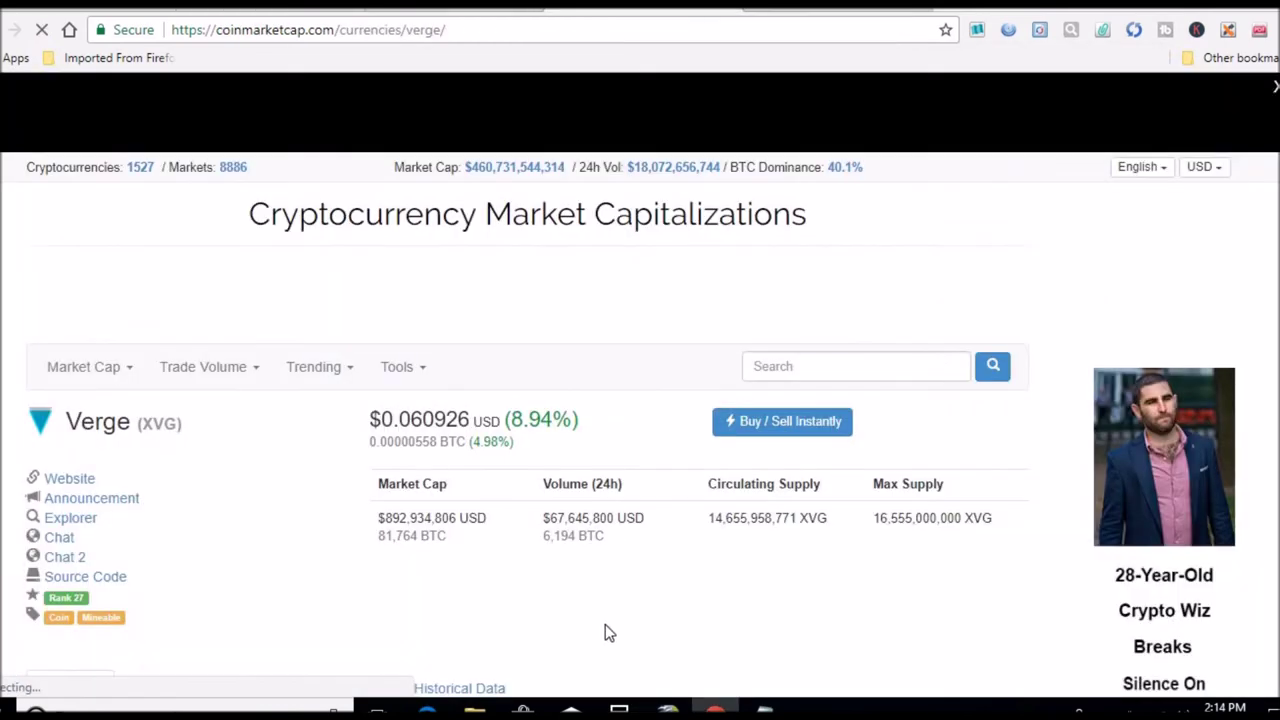
click(619, 708)
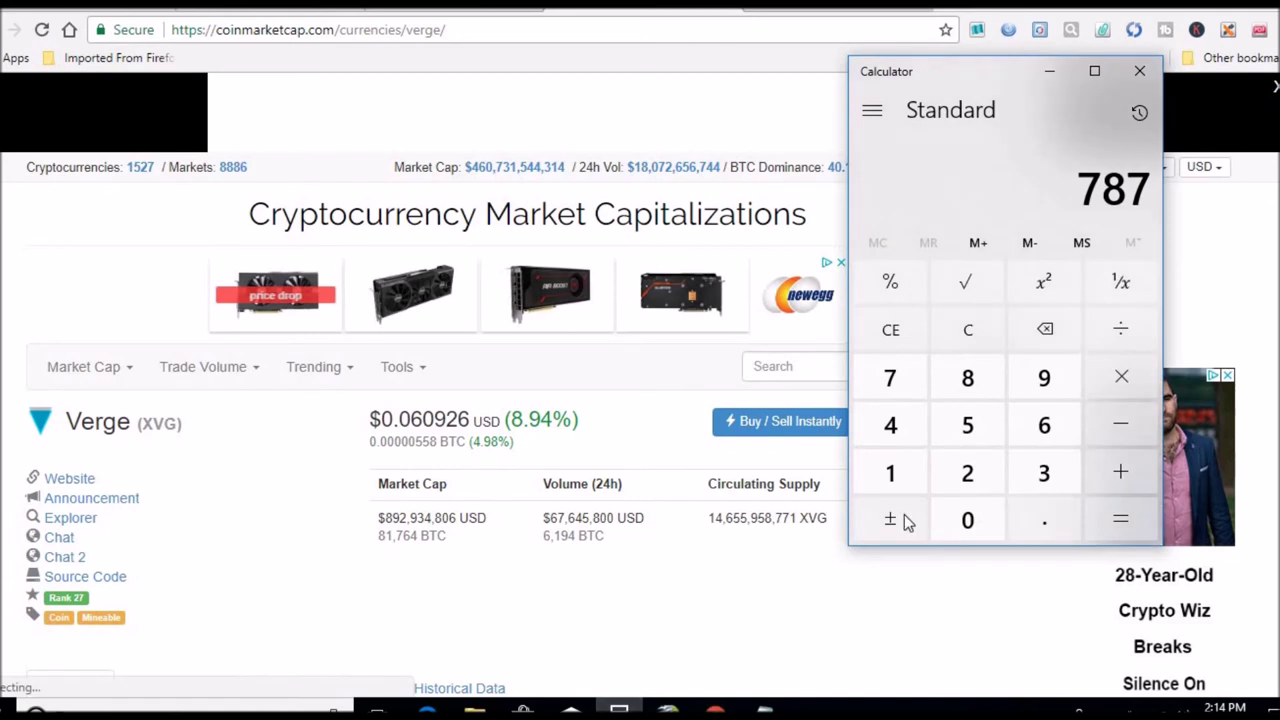
click(1121, 390)
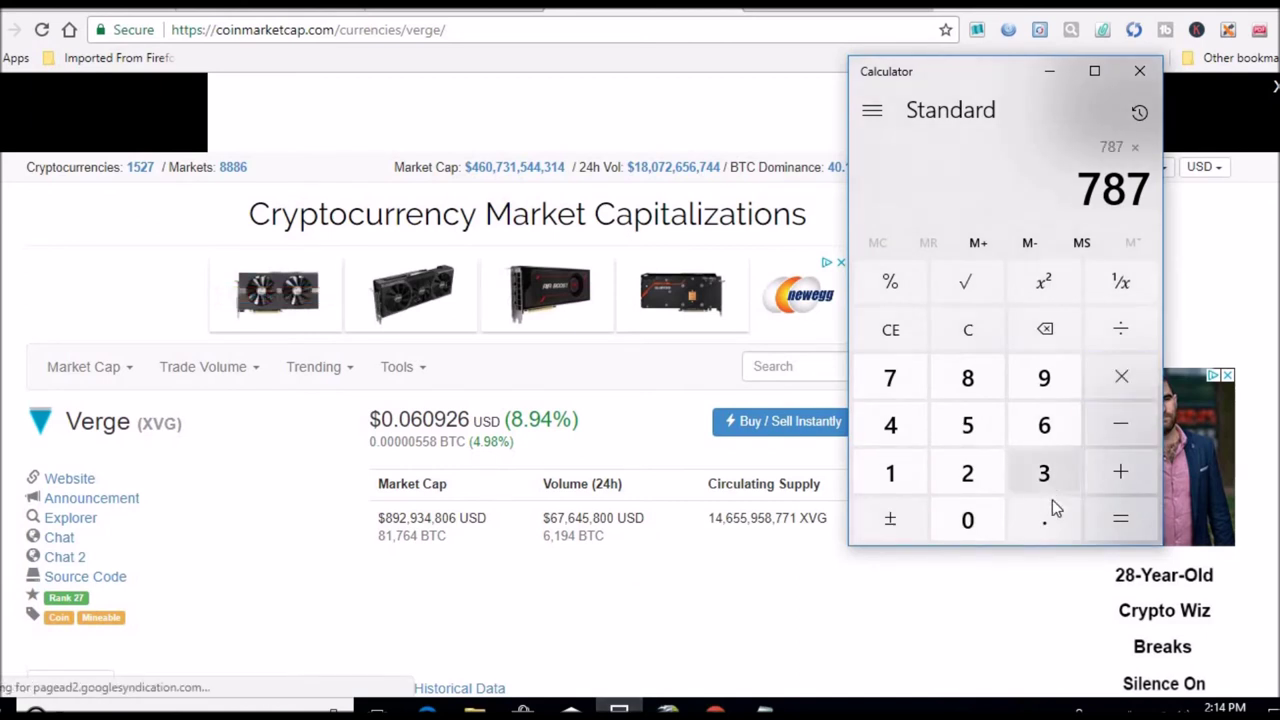
click(1041, 520)
click(967, 520)
click(1044, 425)
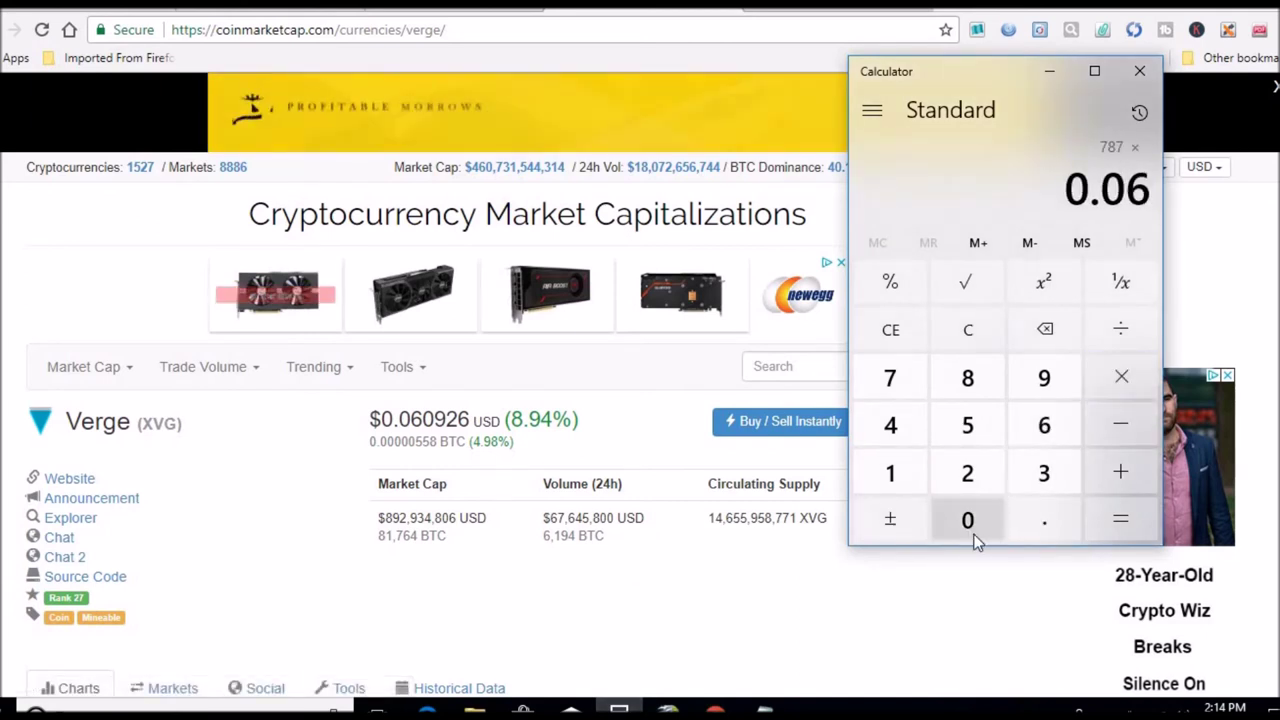
click(970, 535)
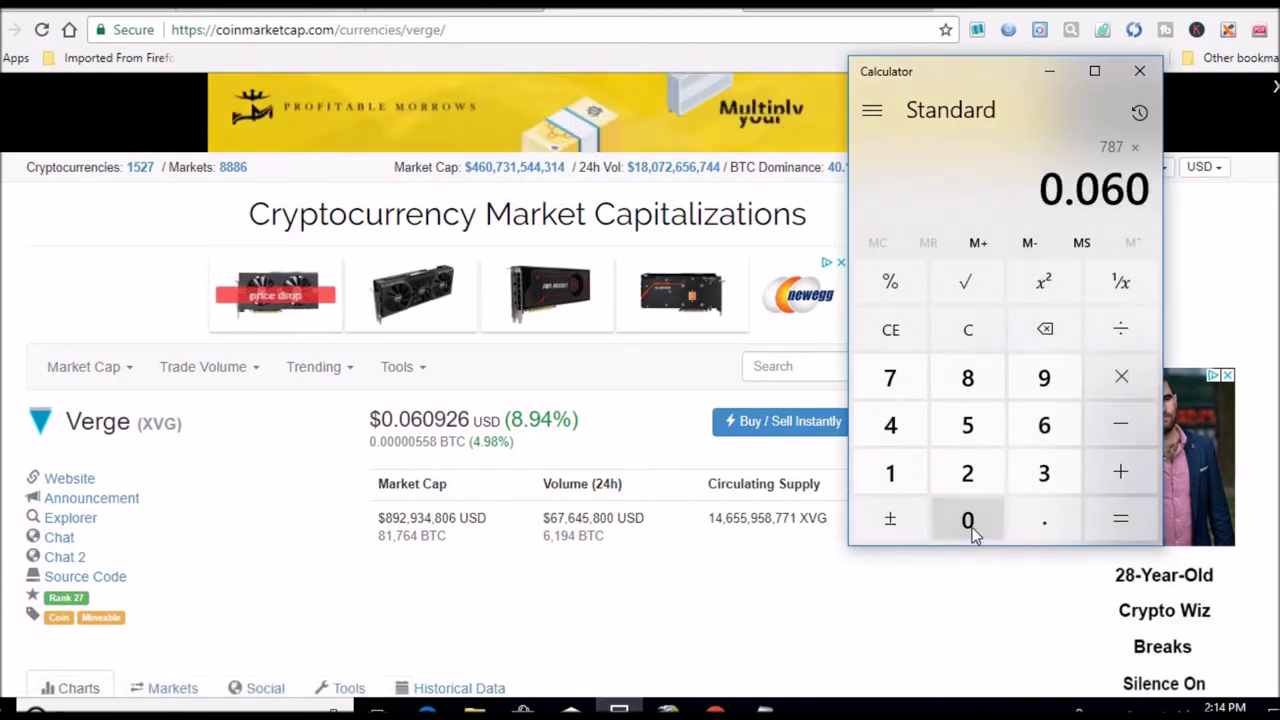
click(1043, 385)
click(1108, 518)
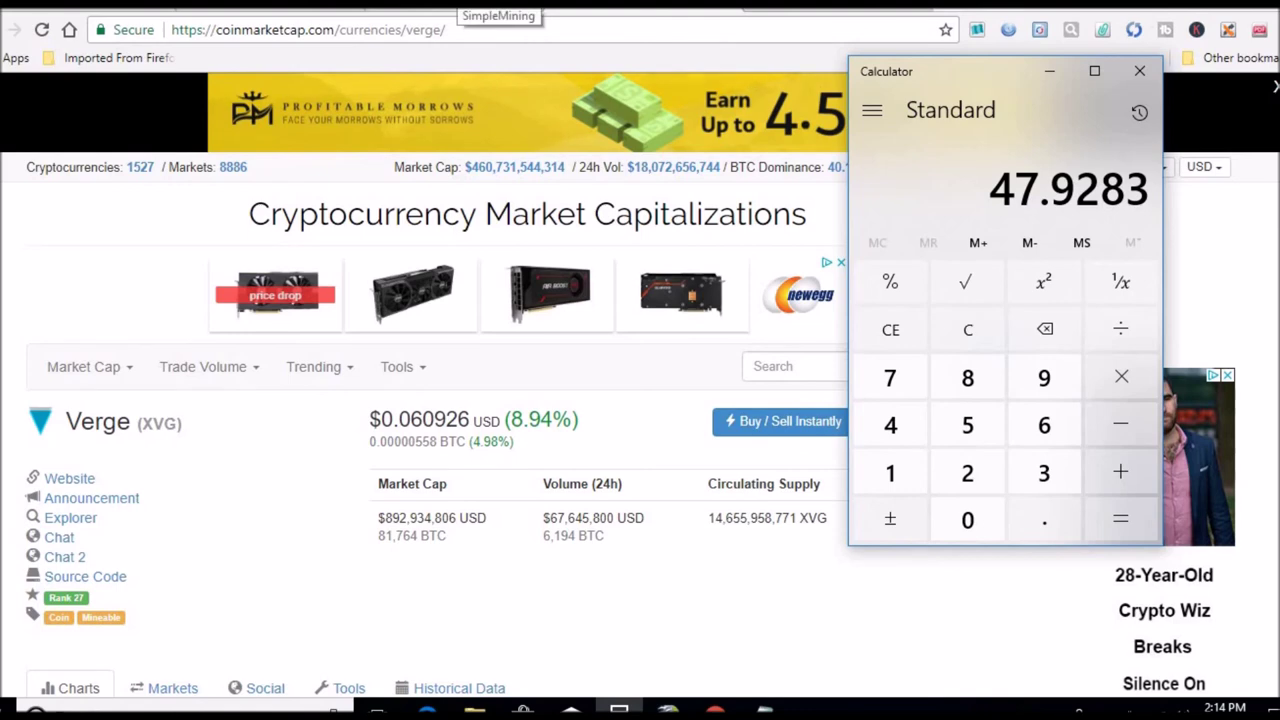
View the SimpleMining rig list and the Verge price page, and return to the profitability spreadsheet
click(440, 8)
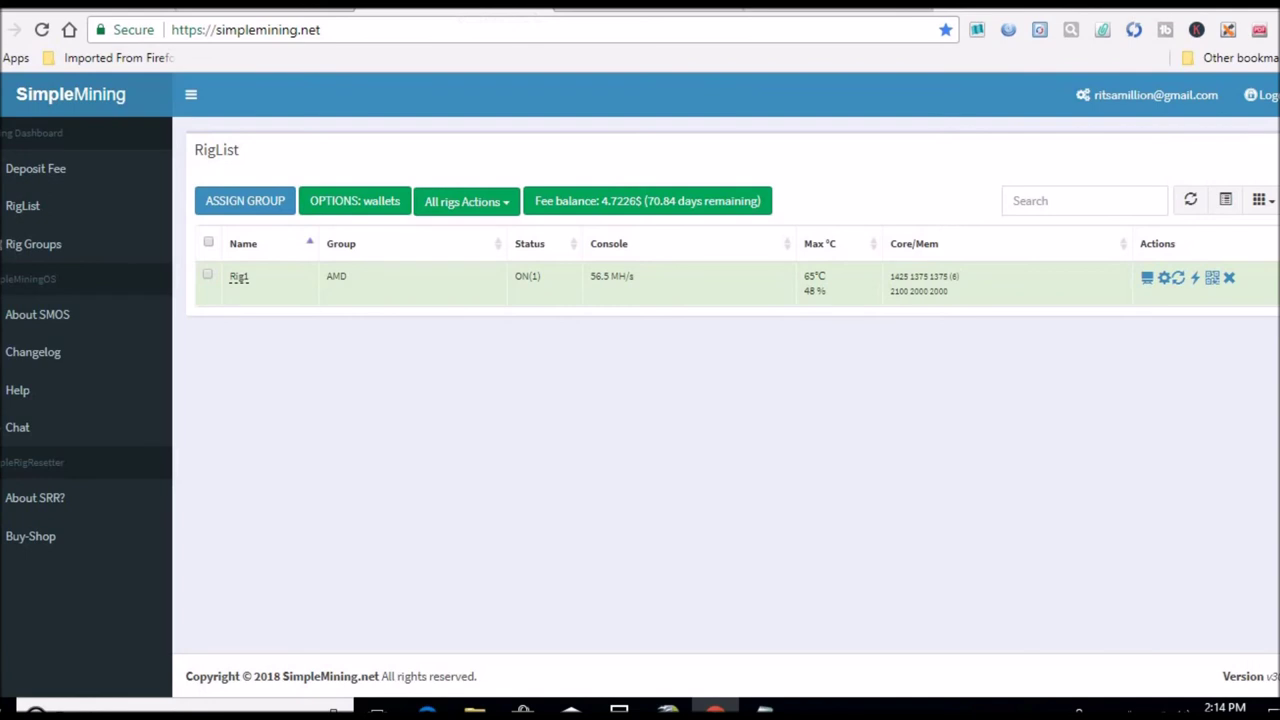
click(680, 8)
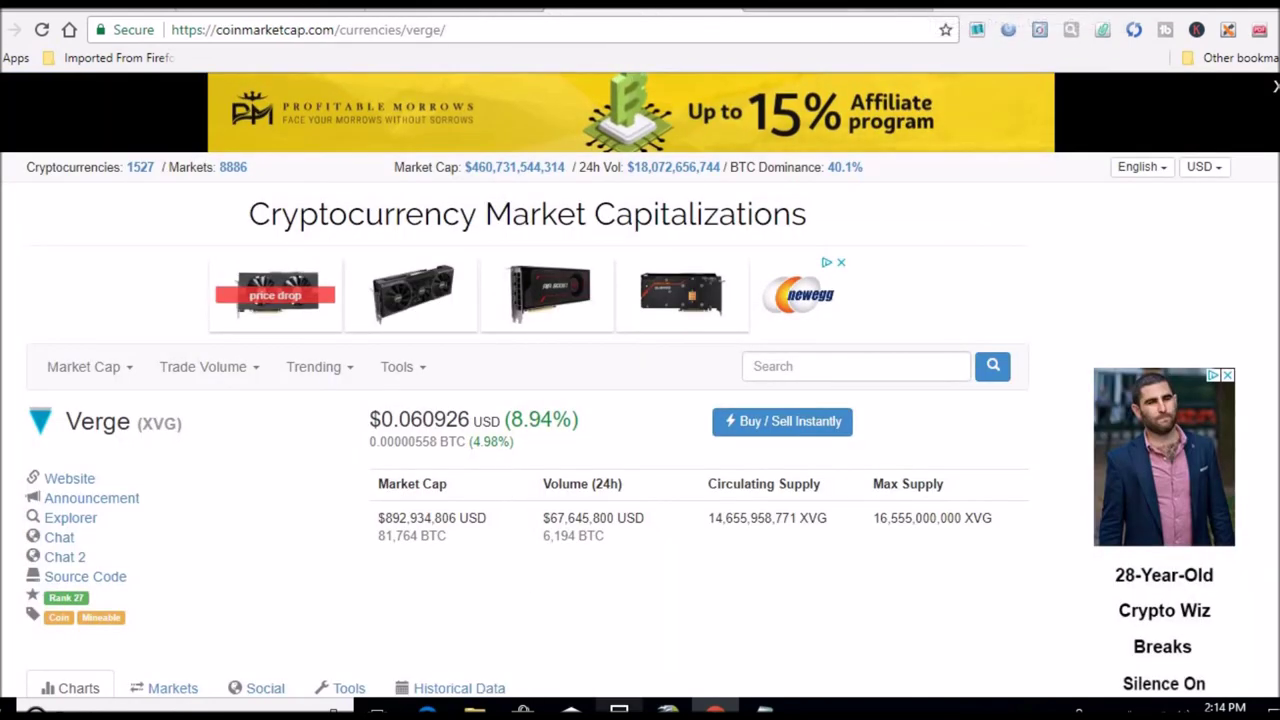
click(668, 708)
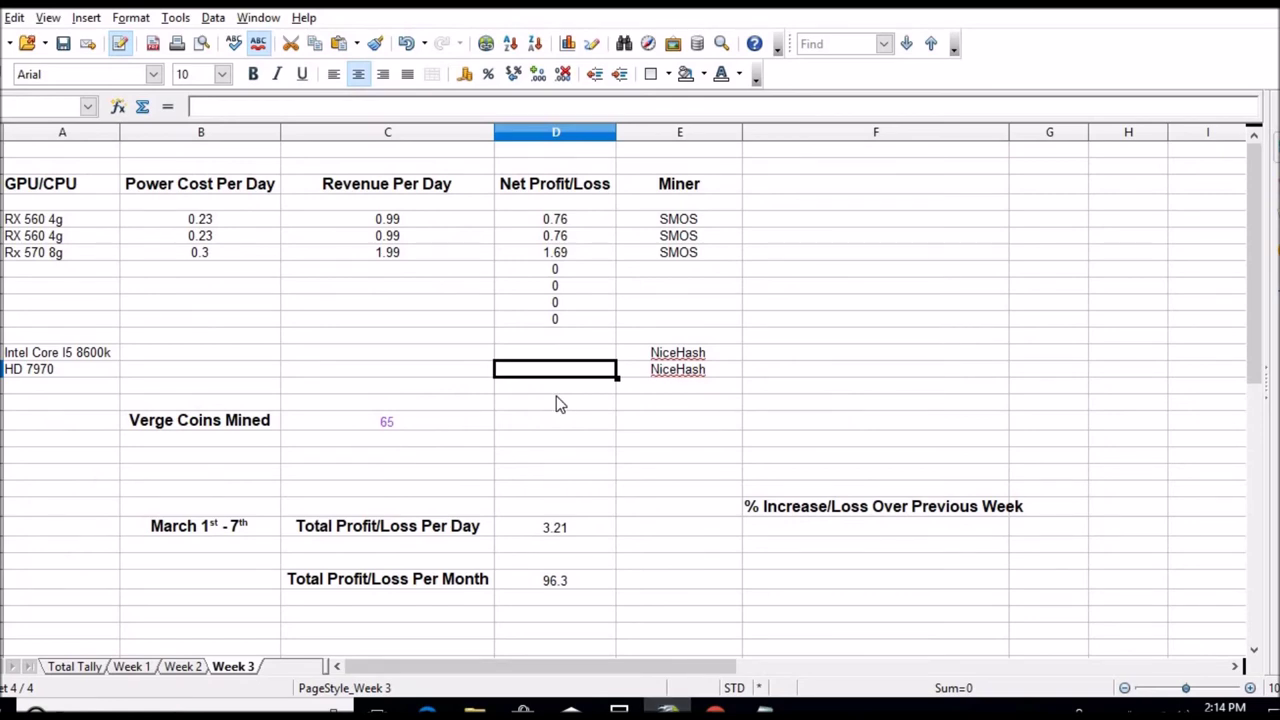
Open the Week 1 sheet and examine its Intel Core I5 8600k cells and the total monthly profit/loss
click(143, 666)
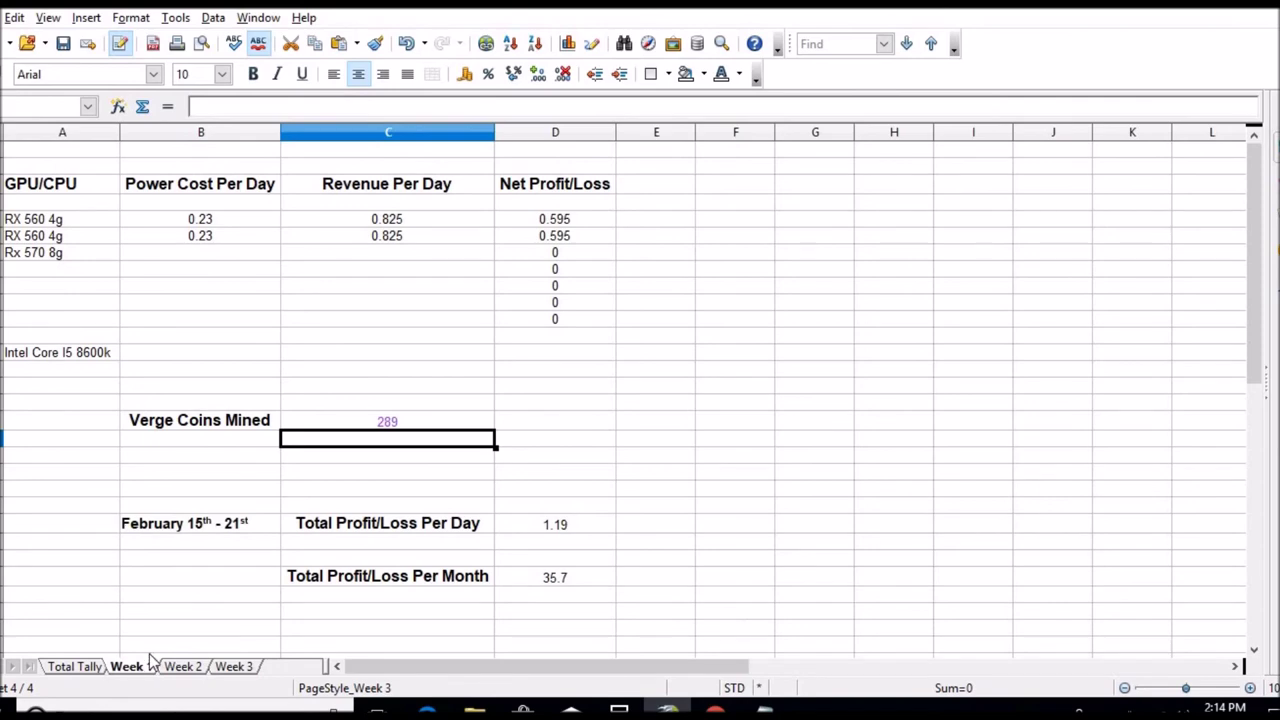
click(527, 355)
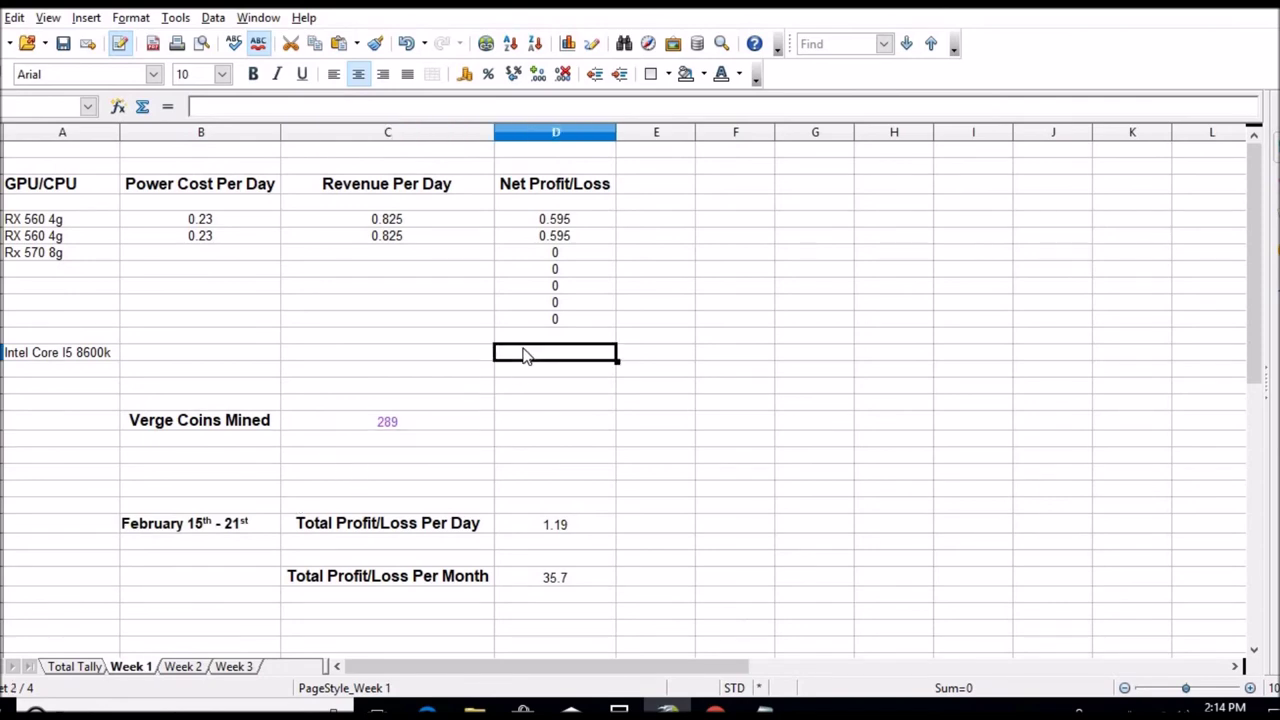
click(447, 362)
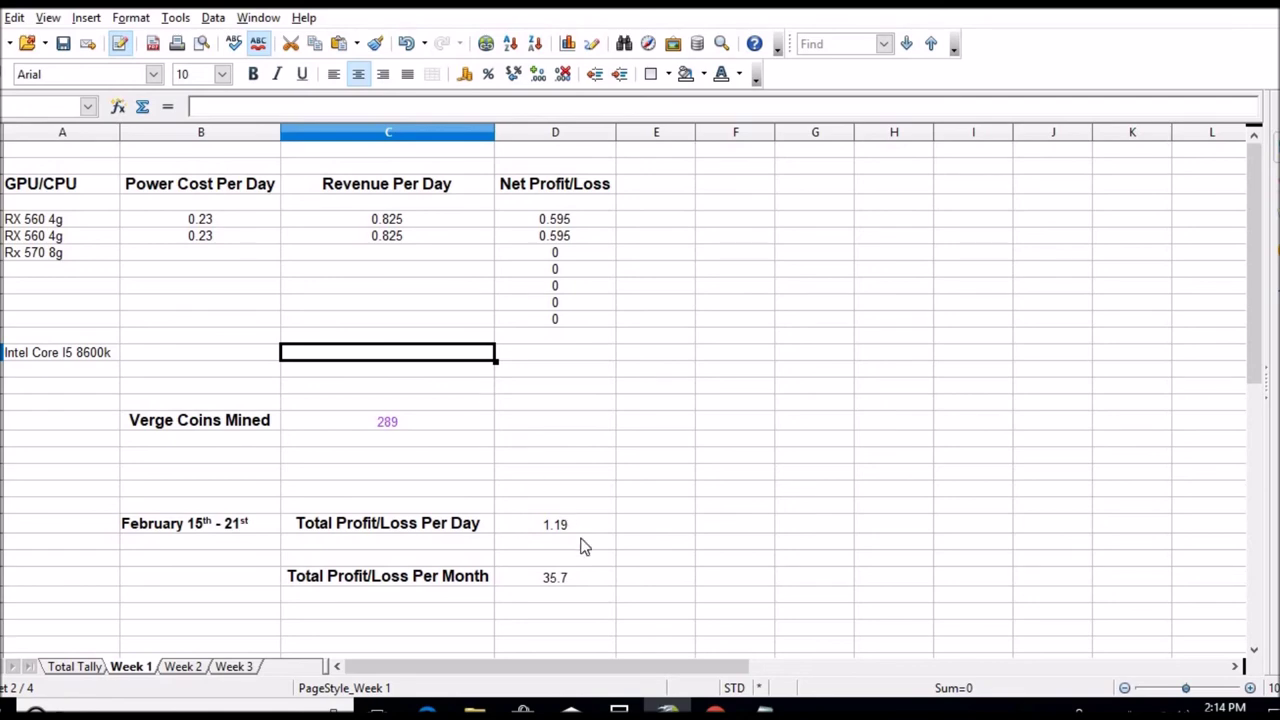
click(582, 586)
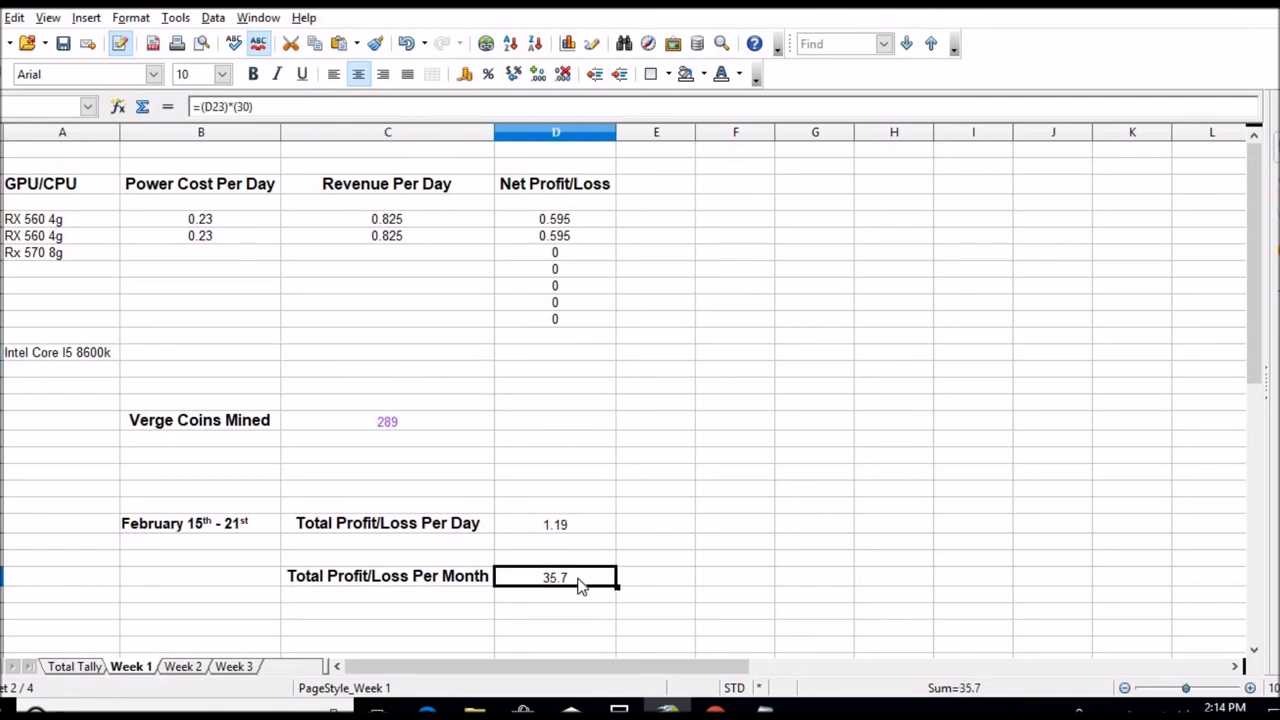
click(637, 580)
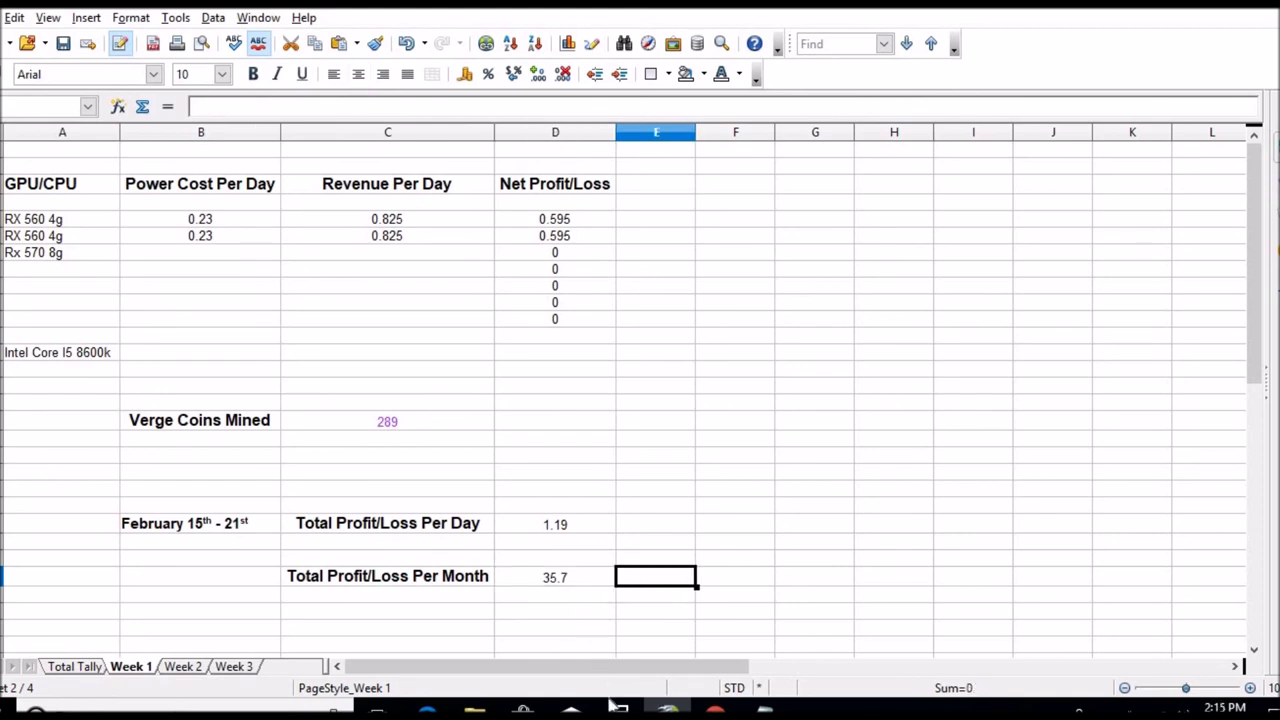
Return to the Week 3 sheet and save the spreadsheet
mouse_move(668, 712)
click(238, 667)
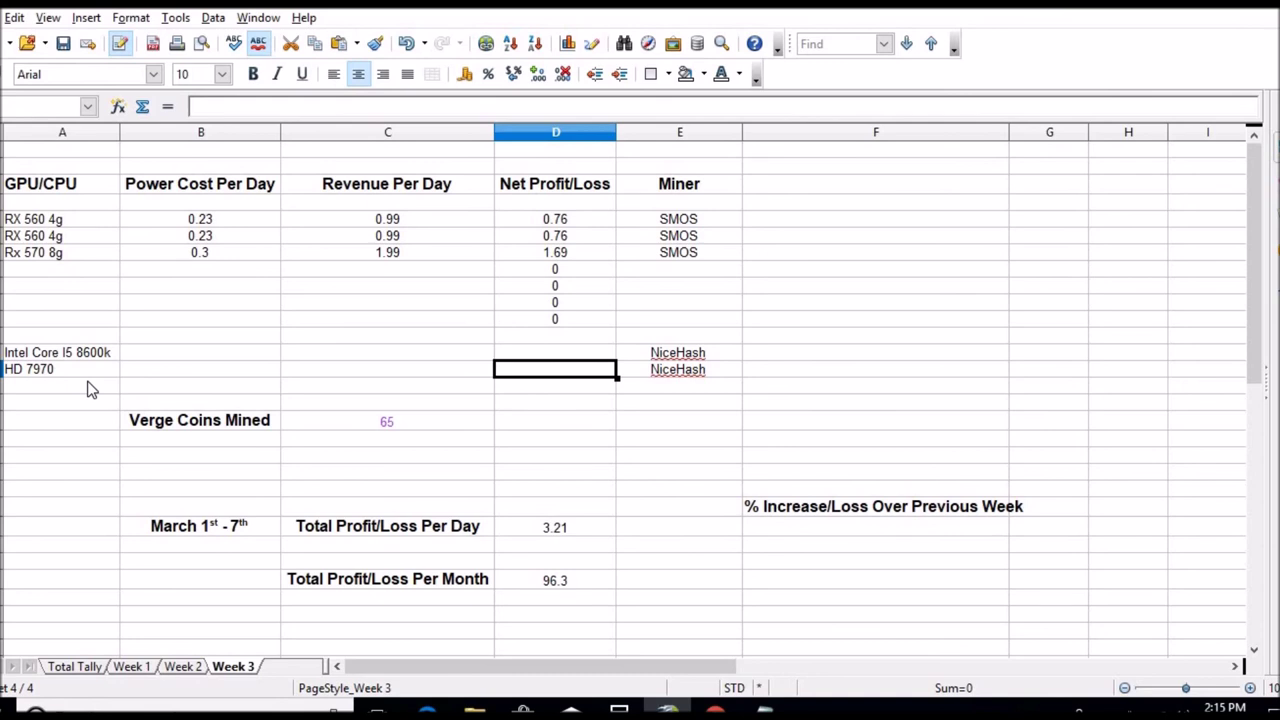
key(ctrl+s)
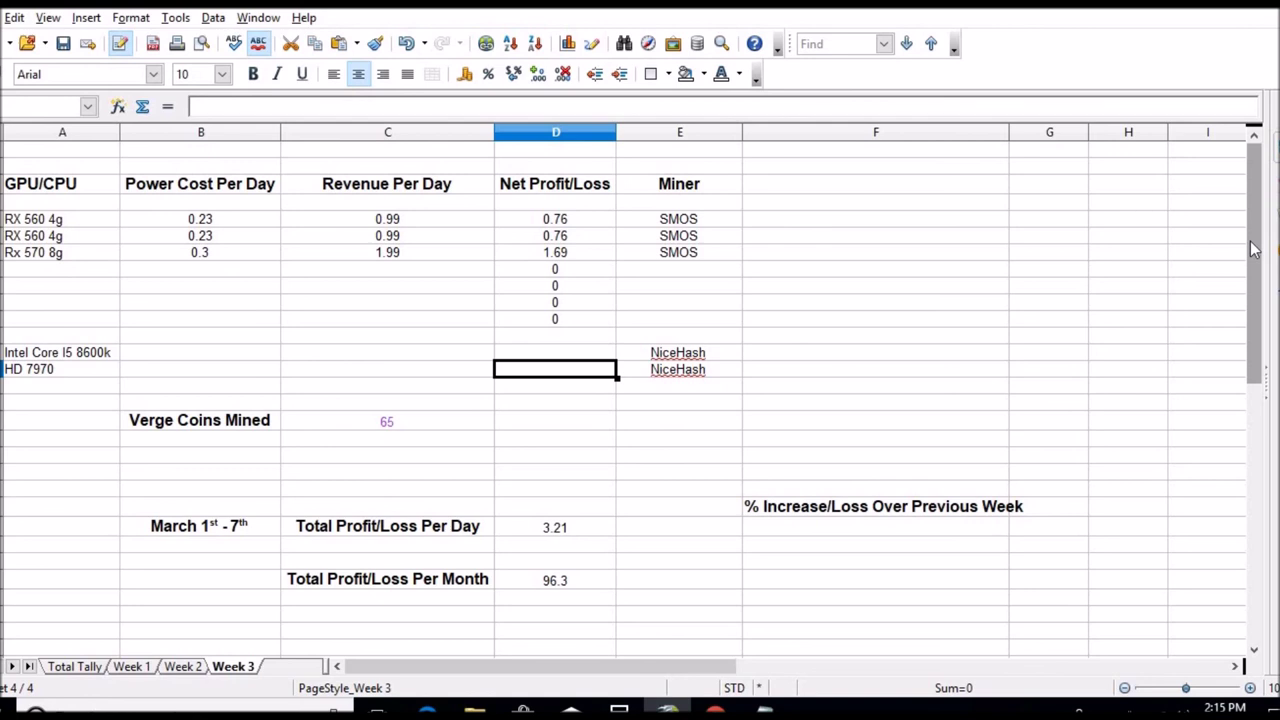
Switch back to the Verge price page on CoinMarketCap in the browser
mouse_move(716, 708)
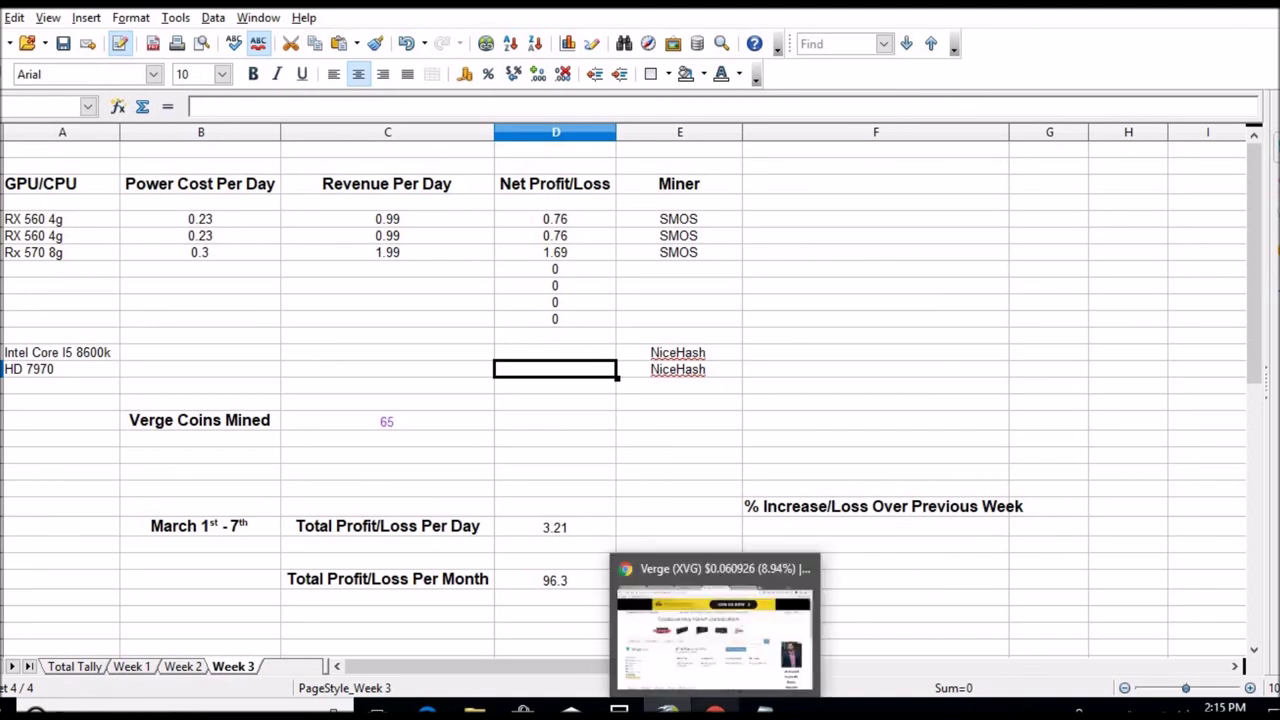
click(714, 635)
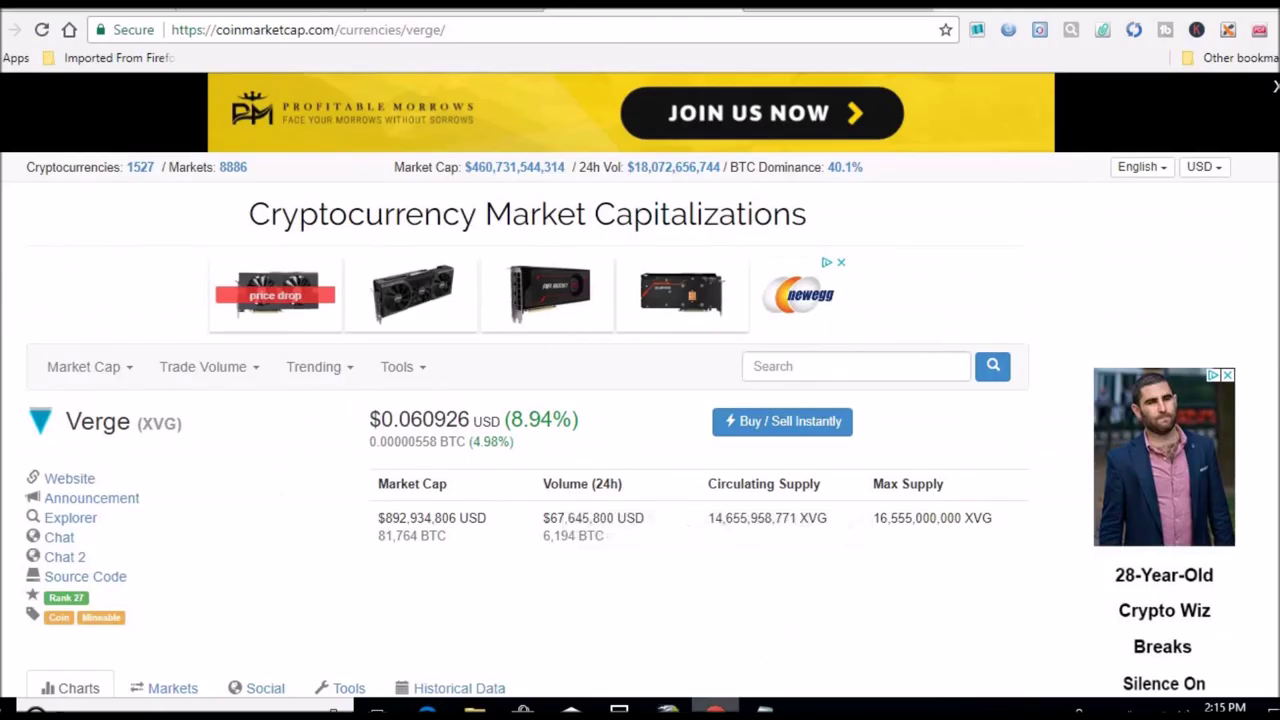